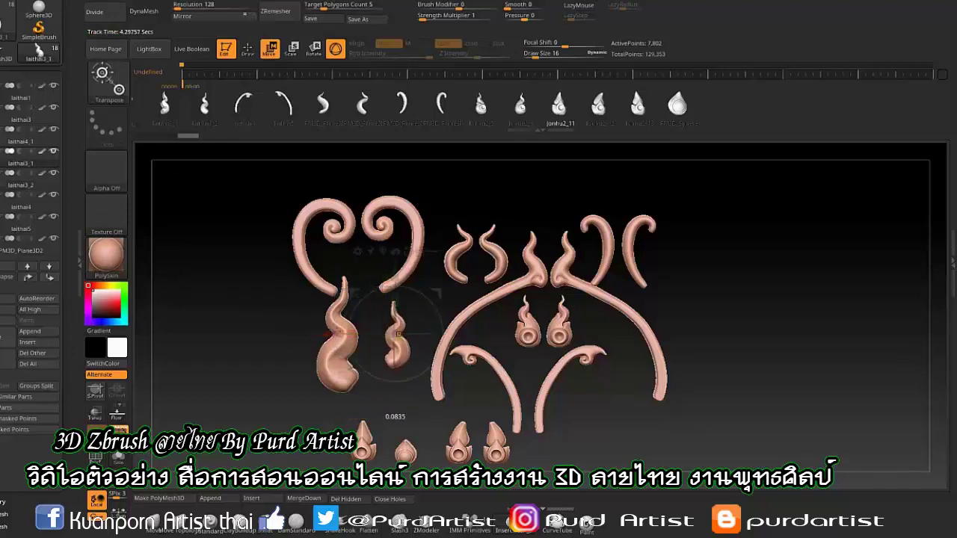
Delete the large left flame, mirror the small flame, and append a Plane3D backing plane
{"action": "left_click", "coordinate": [171, 353]}
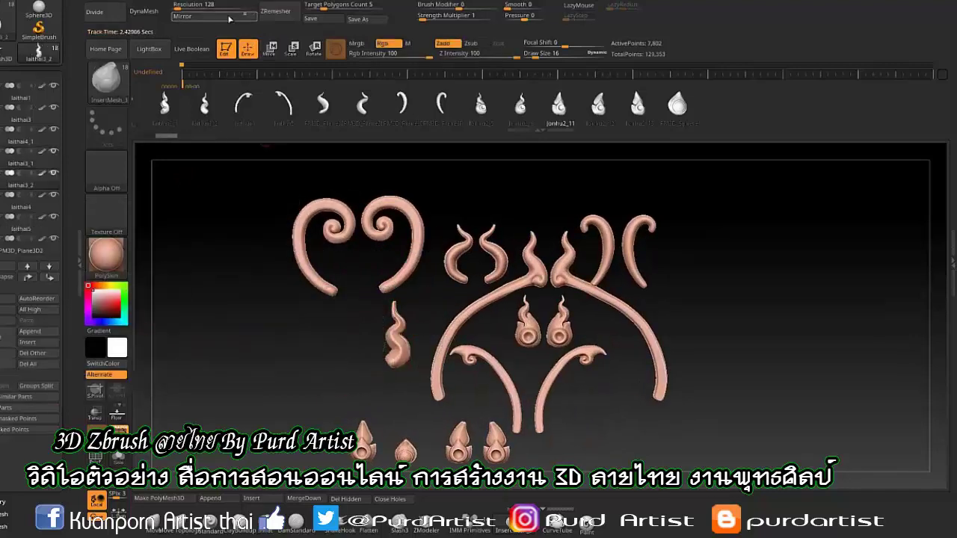
{"action": "left_click", "coordinate": [229, 18]}
{"action": "key", "text": "w"}
{"action": "left_click", "coordinate": [246, 50]}
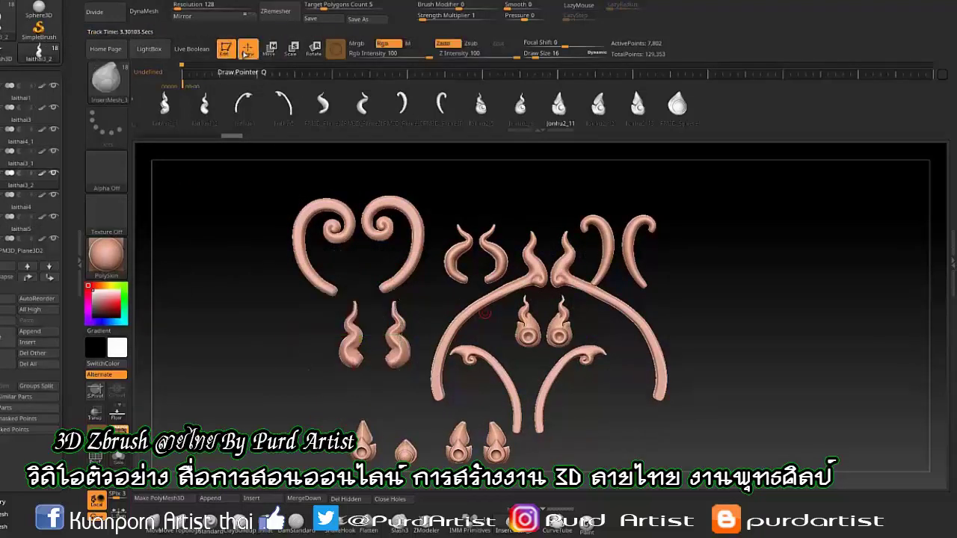
{"action": "left_click", "coordinate": [30, 331]}
{"action": "left_click", "coordinate": [48, 352]}
Reposition the laithai3_2 flame piece with Move, checking it from tilted angles
{"action": "left_click_drag", "start_coordinate": [225, 336], "coordinate": [280, 372]}
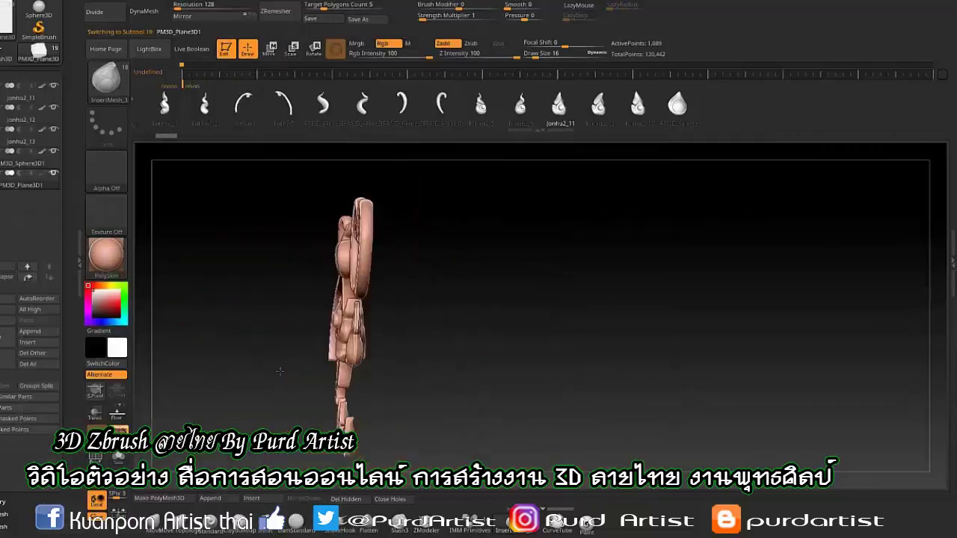
{"action": "left_click", "coordinate": [22, 140]}
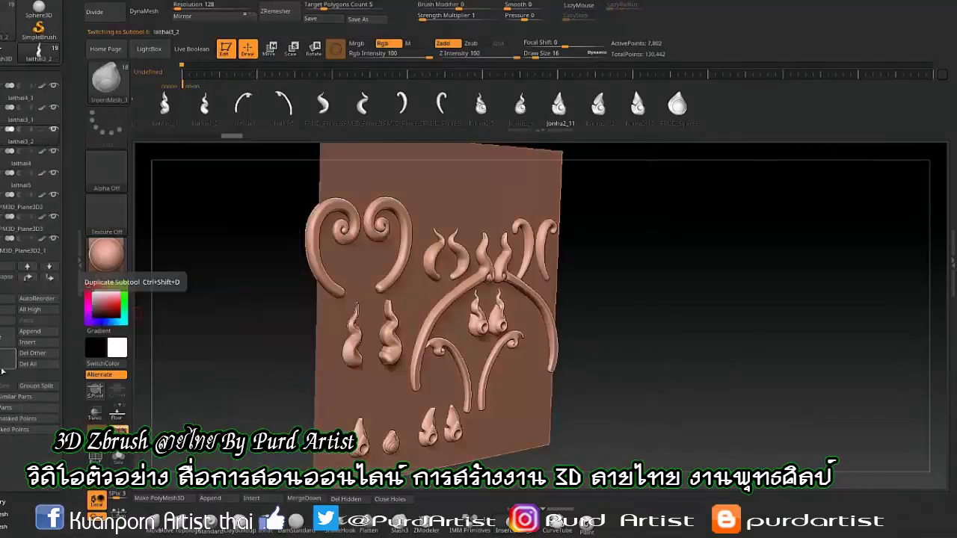
{"action": "key", "text": "w"}
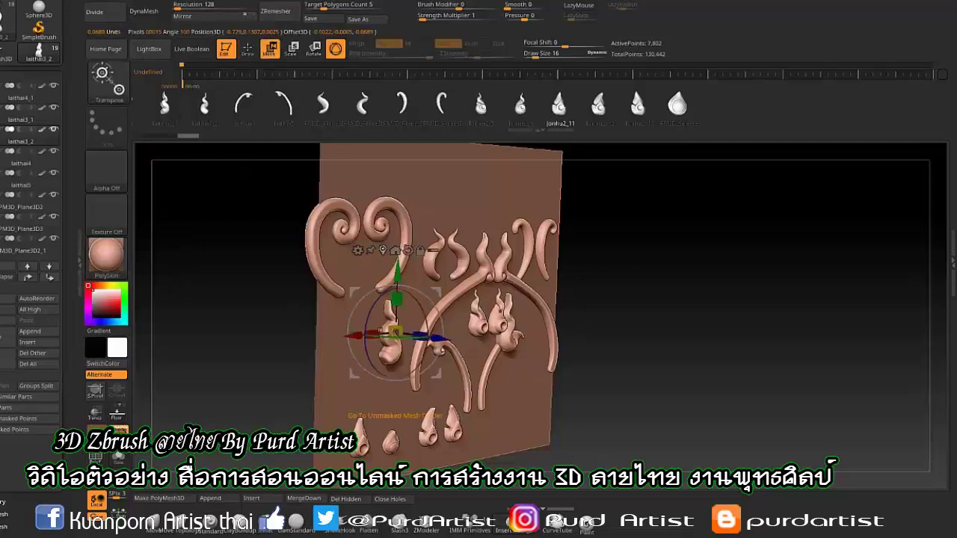
{"action": "left_click_drag", "start_coordinate": [228, 210], "coordinate": [240, 213], "text": "shift"}
{"action": "mouse_move", "coordinate": [168, 259]}
{"action": "left_mouse_down"}
{"action": "mouse_move", "coordinate": [215, 328]}
{"action": "mouse_move", "coordinate": [527, 394]}
{"action": "mouse_move", "coordinate": [291, 328]}
{"action": "mouse_move", "coordinate": [277, 357]}
{"action": "left_mouse_up"}
{"action": "key", "text": "q"}
{"action": "key", "text": "w"}
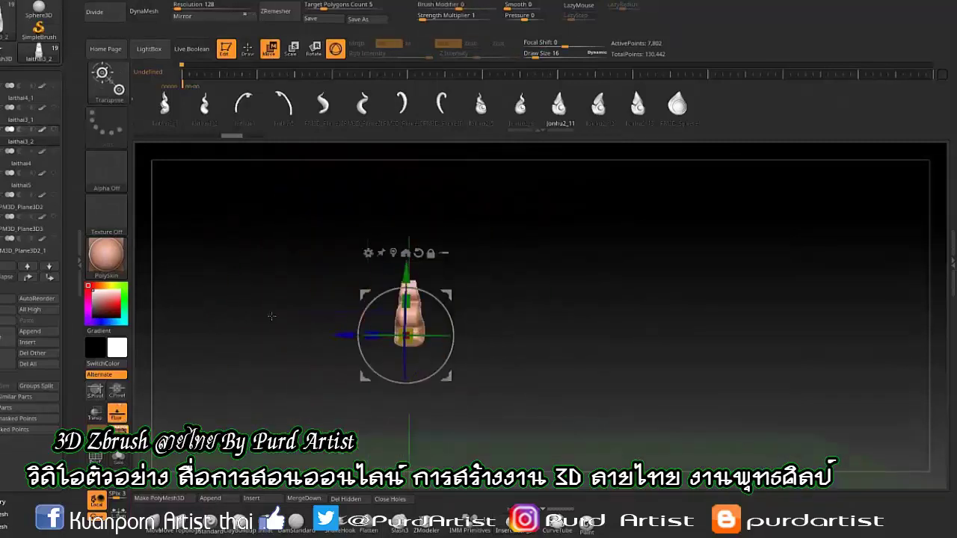
{"action": "mouse_move", "coordinate": [224, 314]}
{"action": "left_mouse_down"}
{"action": "mouse_move", "coordinate": [252, 300]}
{"action": "mouse_move", "coordinate": [314, 299]}
{"action": "left_mouse_up"}
{"action": "left_click", "coordinate": [53, 164]}
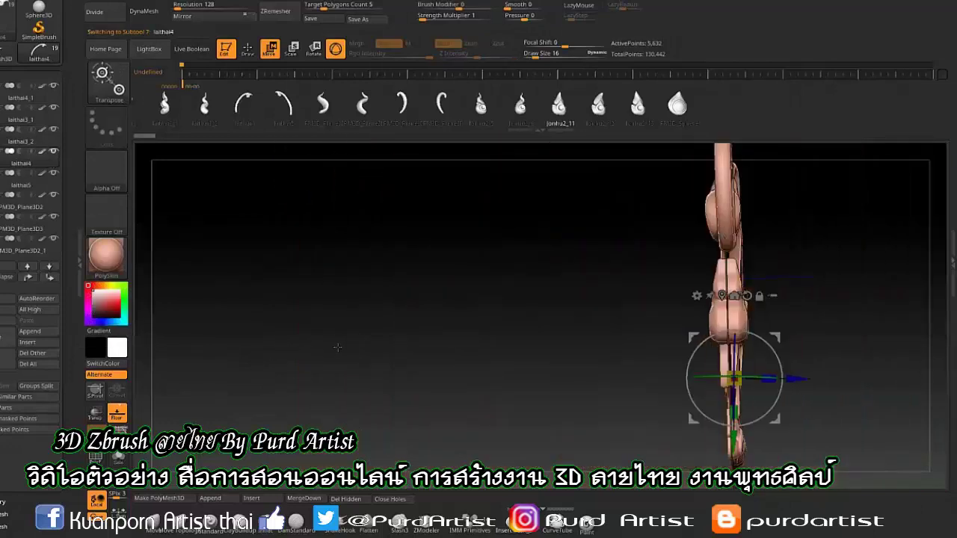
Draw a small CurveTube stroke at the lower right of the plane
{"action": "left_click", "coordinate": [558, 520]}
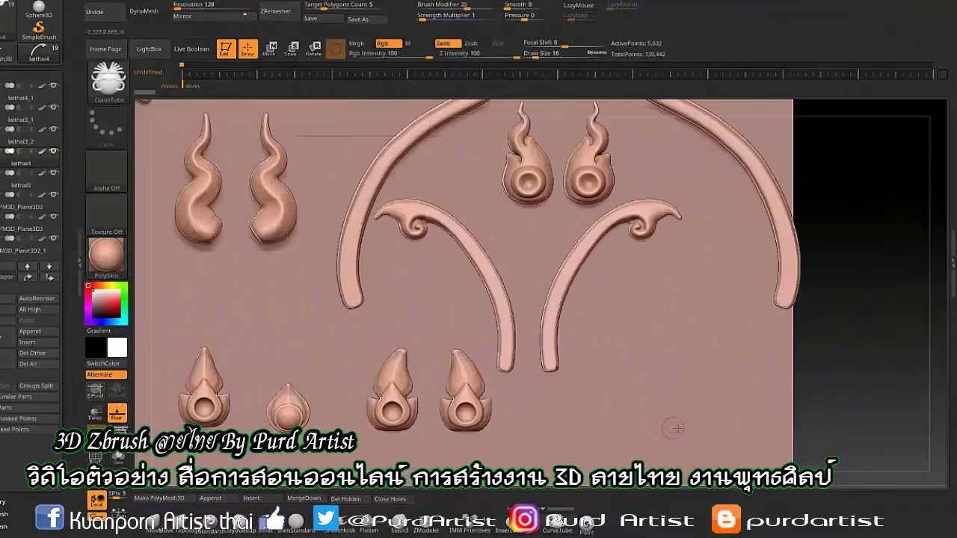
{"action": "left_click_drag", "start_coordinate": [700, 440], "coordinate": [694, 343]}
{"action": "key", "text": "ctrl+z"}
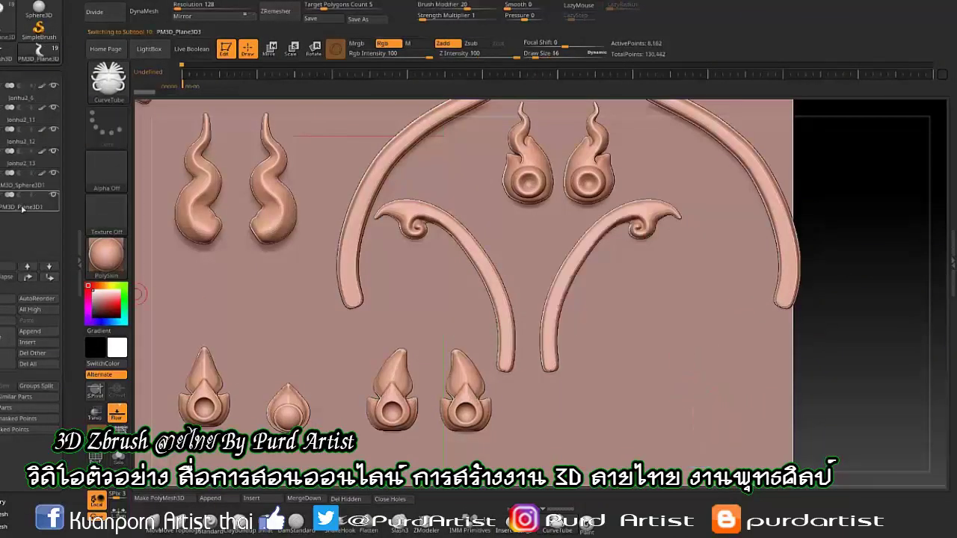
{"action": "scroll", "coordinate": [23, 202], "scroll_direction": "up", "scroll_amount": 5}
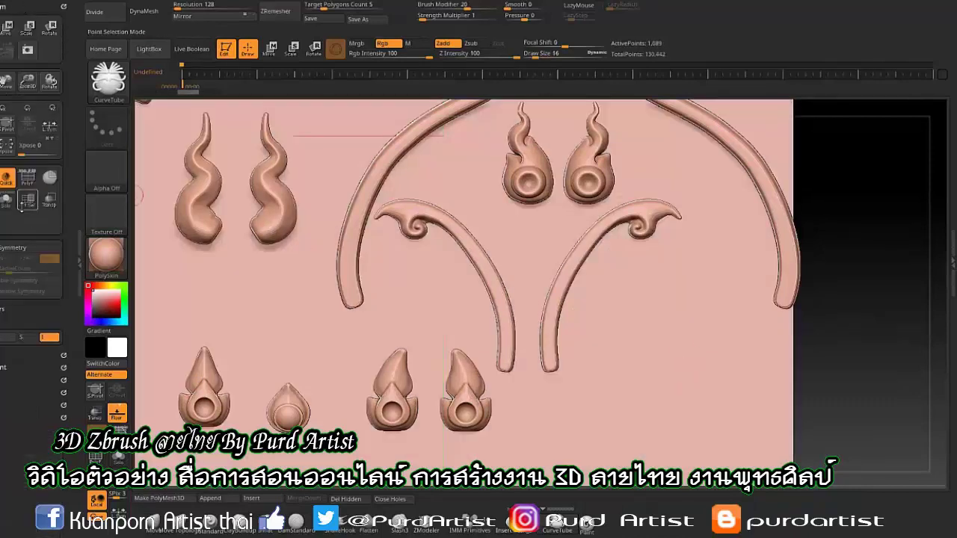
{"action": "key", "text": "ctrl+shift+z"}
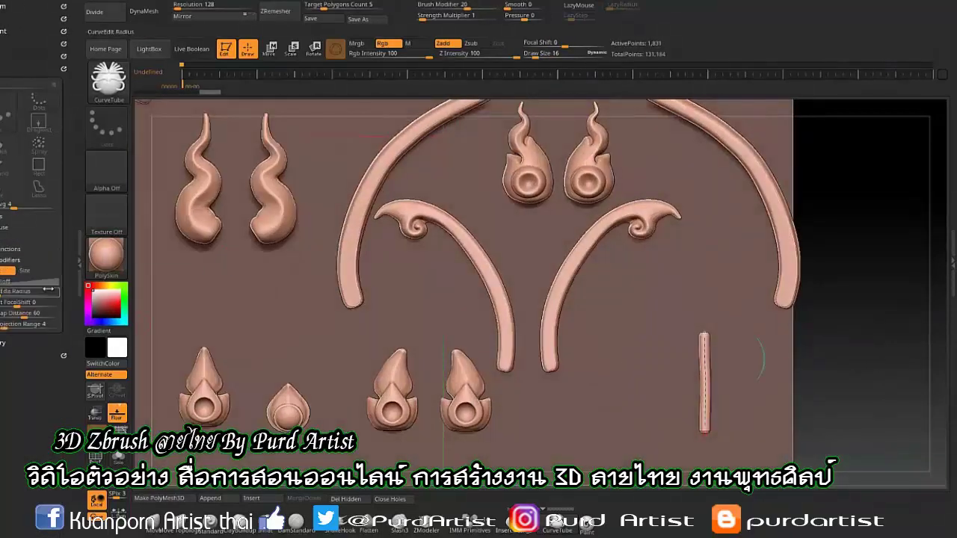
Enable the Size curve modifier, bend the tube into an S-curve and finalize it
{"action": "left_click", "coordinate": [26, 270]}
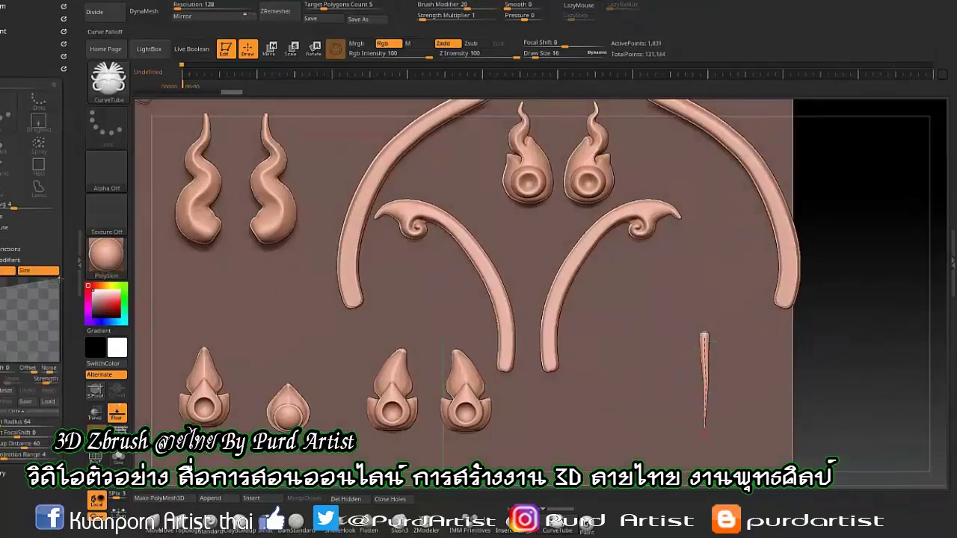
{"action": "key", "text": "ctrl+z"}
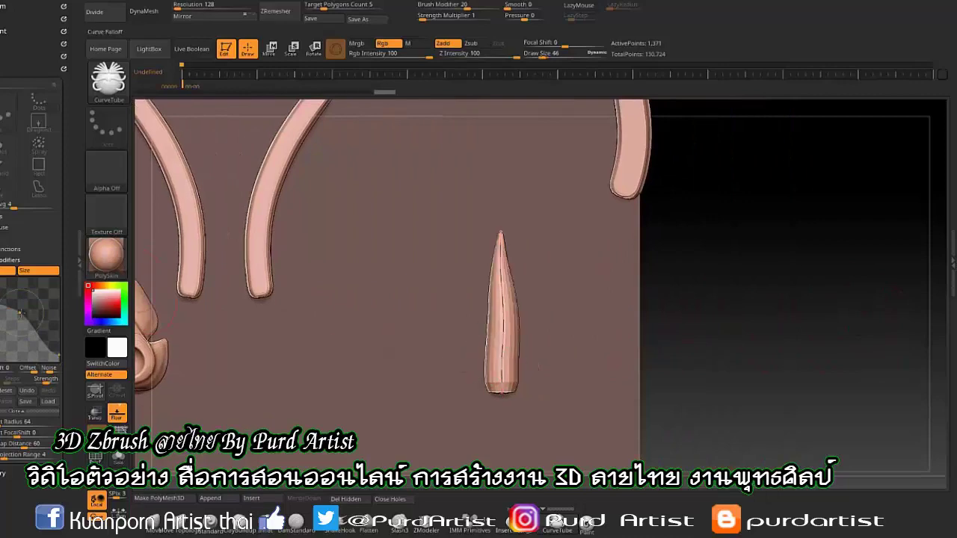
{"action": "left_click_drag", "start_coordinate": [512, 340], "coordinate": [531, 348]}
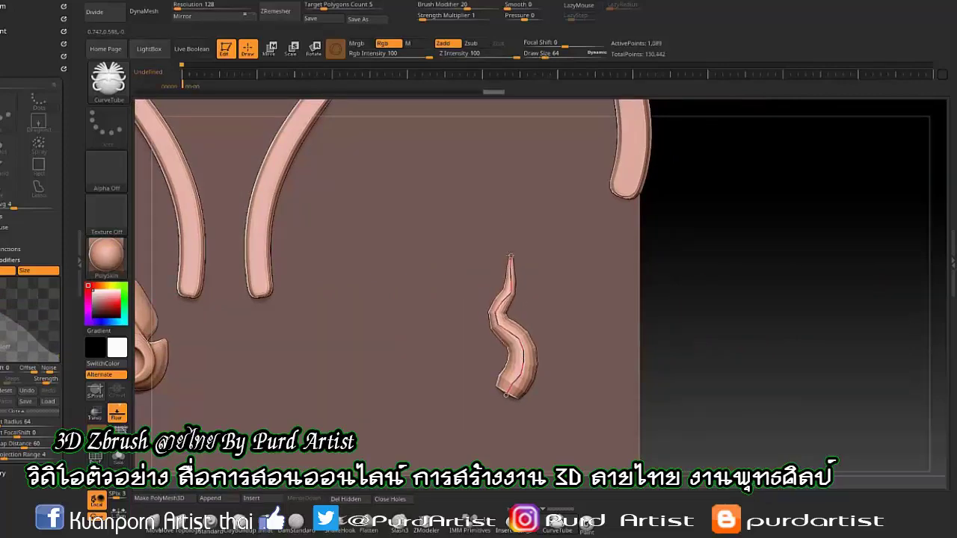
{"action": "key", "text": "minus"}
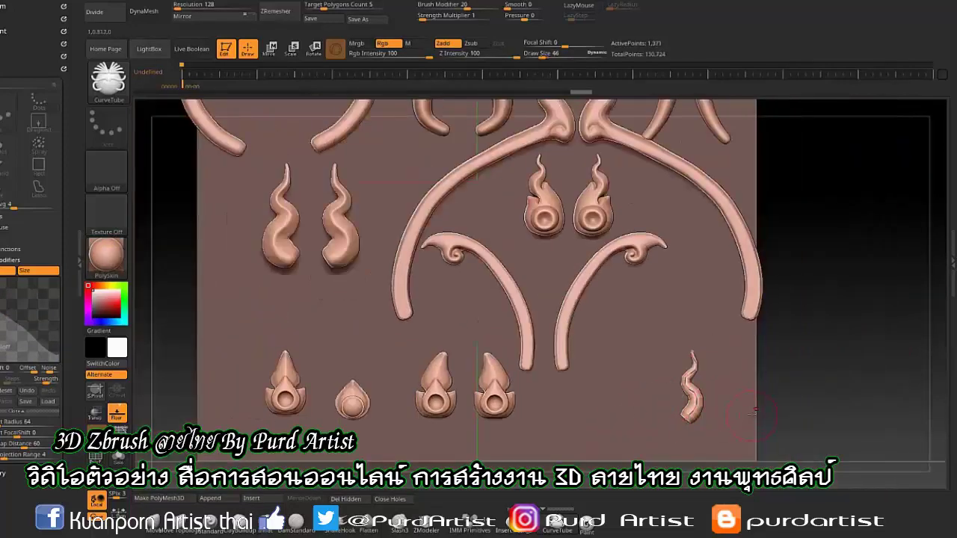
{"action": "key", "text": "plus"}
{"action": "left_click", "coordinate": [110, 13]}
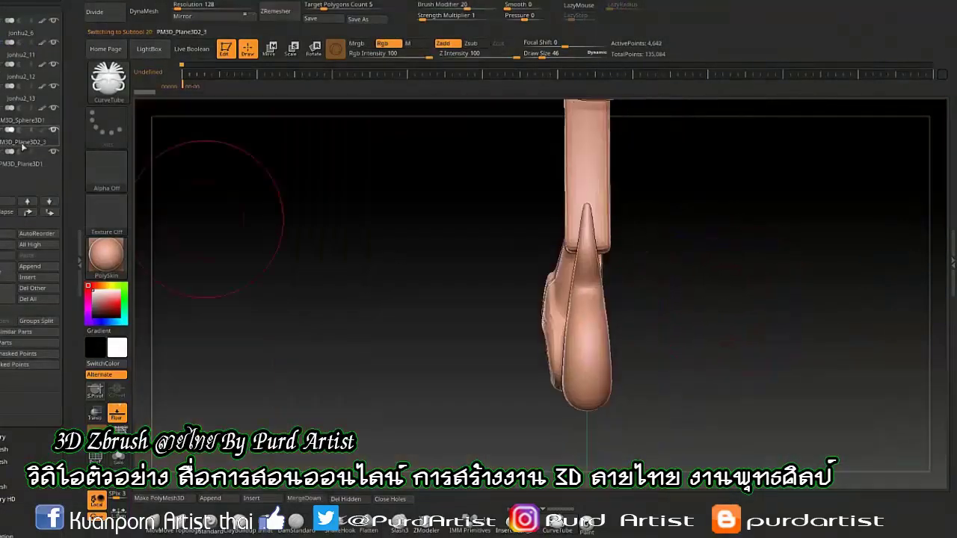
Rotate the tube with the Transpose gizmo into an upright, twisted S-curve
{"action": "left_click", "coordinate": [270, 49]}
{"action": "left_click_drag", "start_coordinate": [35, 443], "coordinate": [35, 531]}
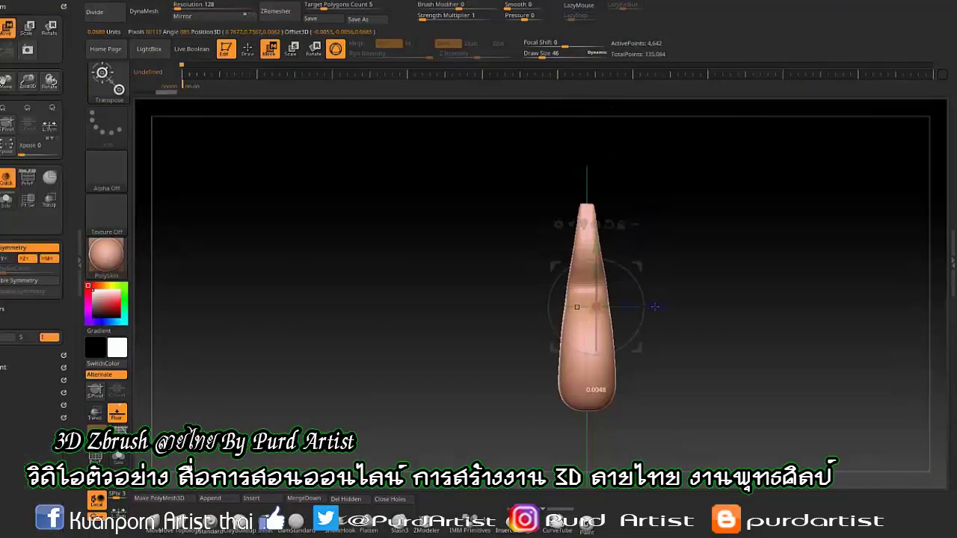
{"action": "left_click_drag", "start_coordinate": [418, 299], "coordinate": [528, 255]}
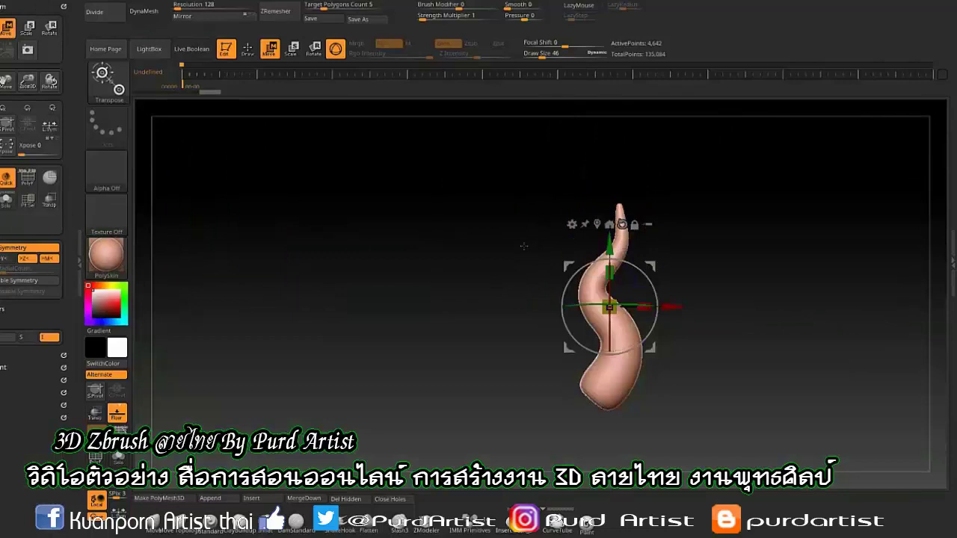
{"action": "key", "text": "q"}
{"action": "left_click_drag", "start_coordinate": [406, 325], "coordinate": [314, 318]}
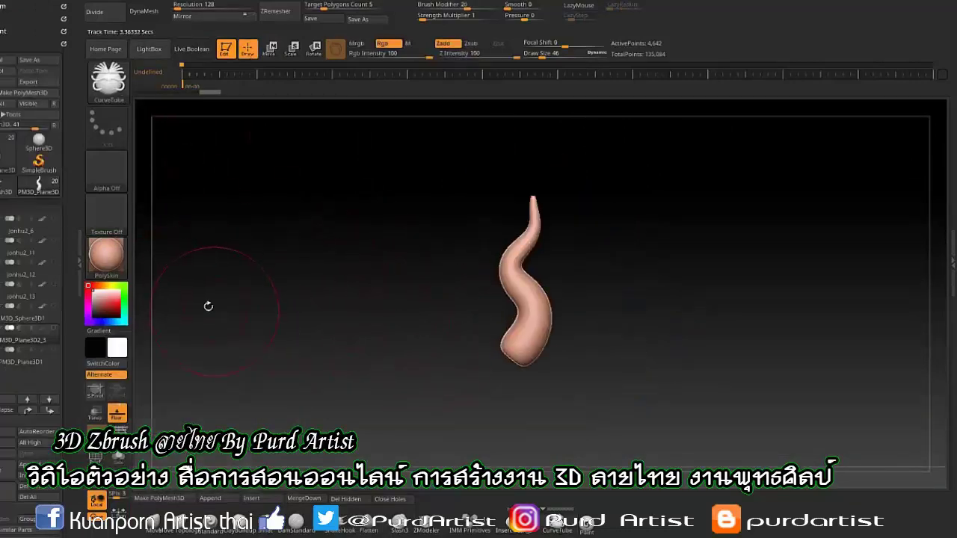
Move the new tendril to the left of the plane beside the flame pair
{"action": "left_click", "coordinate": [43, 341]}
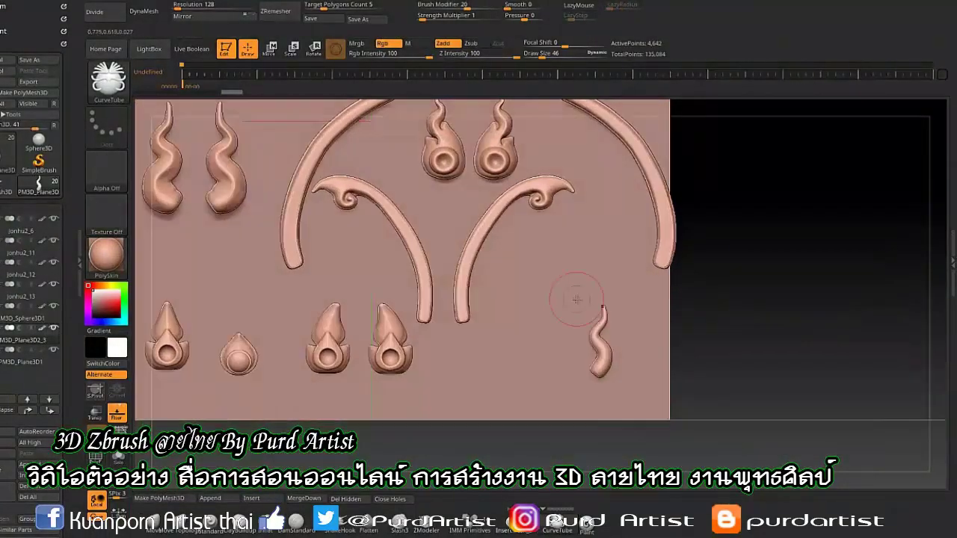
{"action": "left_click_drag", "start_coordinate": [739, 290], "coordinate": [800, 290], "text": "alt"}
{"action": "key", "text": "w"}
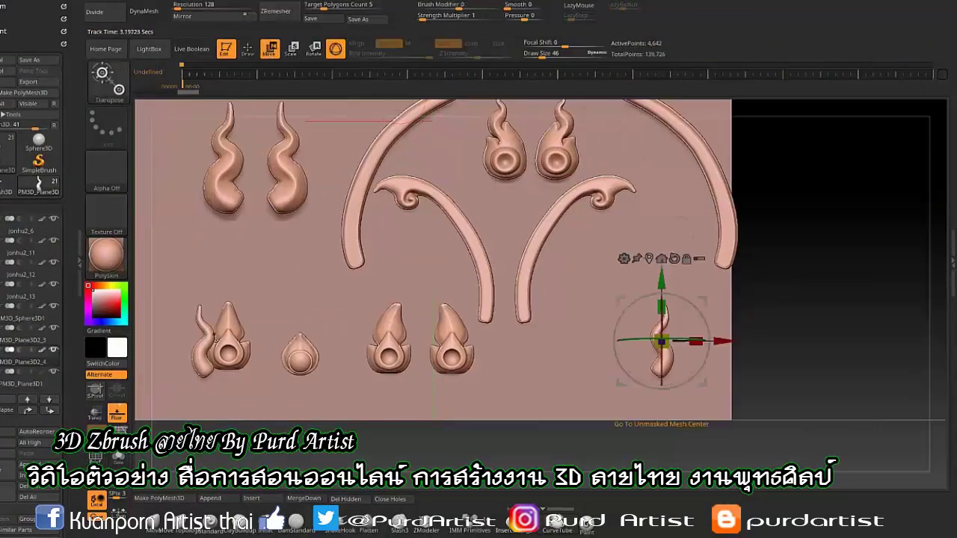
{"action": "left_click", "coordinate": [26, 318]}
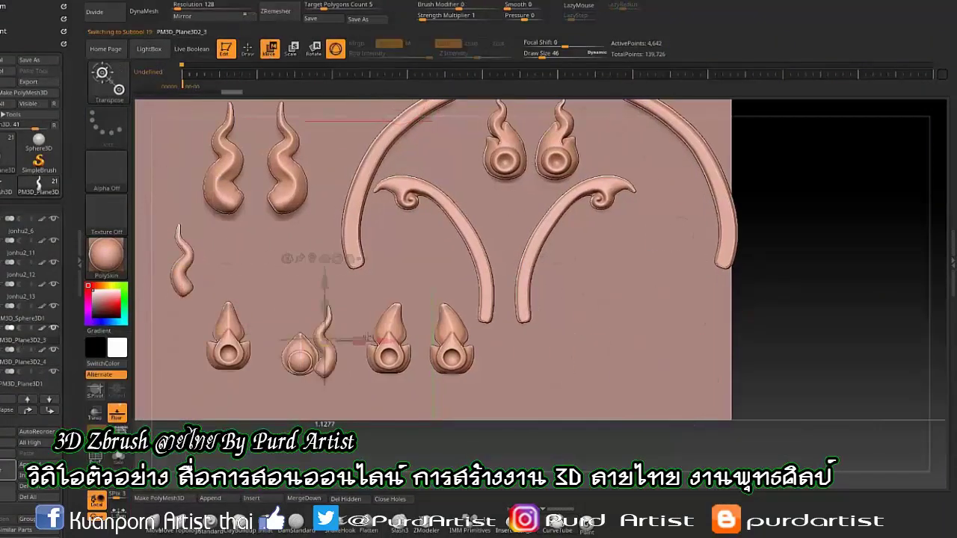
{"action": "left_click_drag", "start_coordinate": [79, 276], "coordinate": [262, 294]}
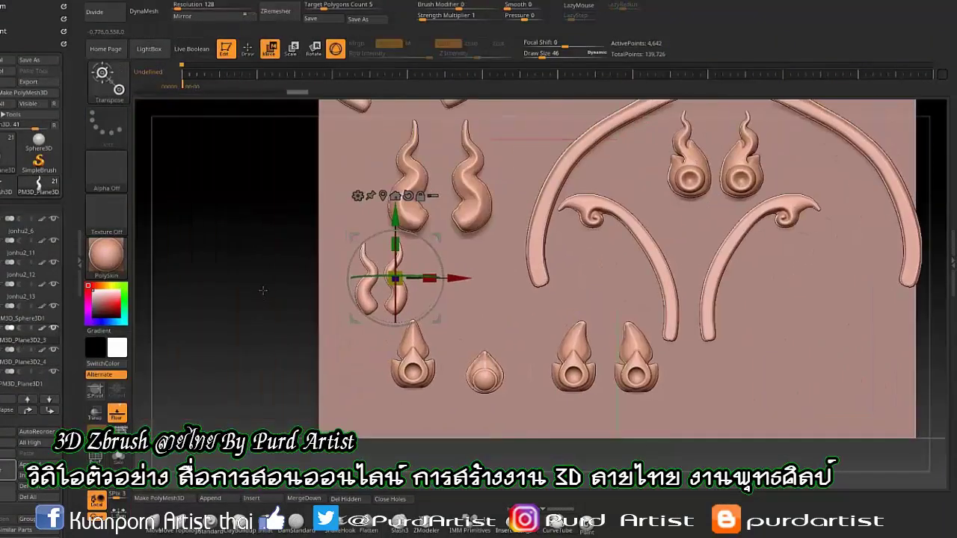
{"action": "left_click", "coordinate": [246, 49]}
Draw a CurveTube between the arches, flatten its Curve Falloff, and bend it into a crescent
{"action": "left_click_drag", "start_coordinate": [523, 299], "coordinate": [655, 323], "text": "alt"}
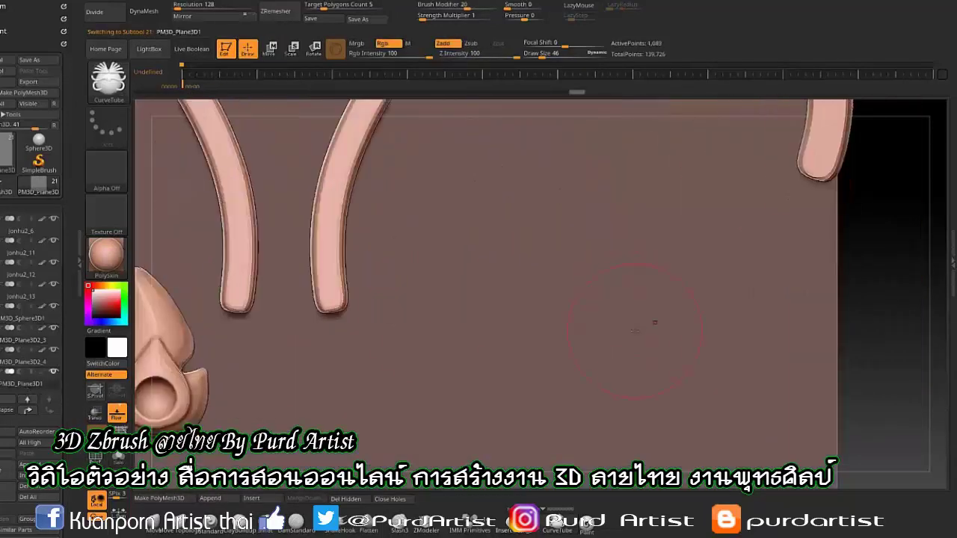
{"action": "left_click_drag", "start_coordinate": [656, 275], "coordinate": [616, 388]}
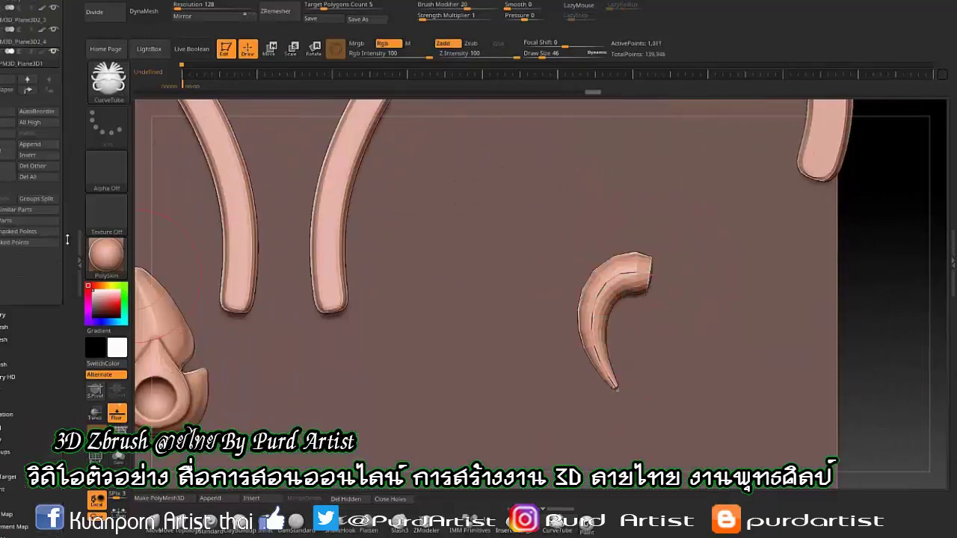
{"action": "left_click_drag", "start_coordinate": [57, 316], "coordinate": [426, 276]}
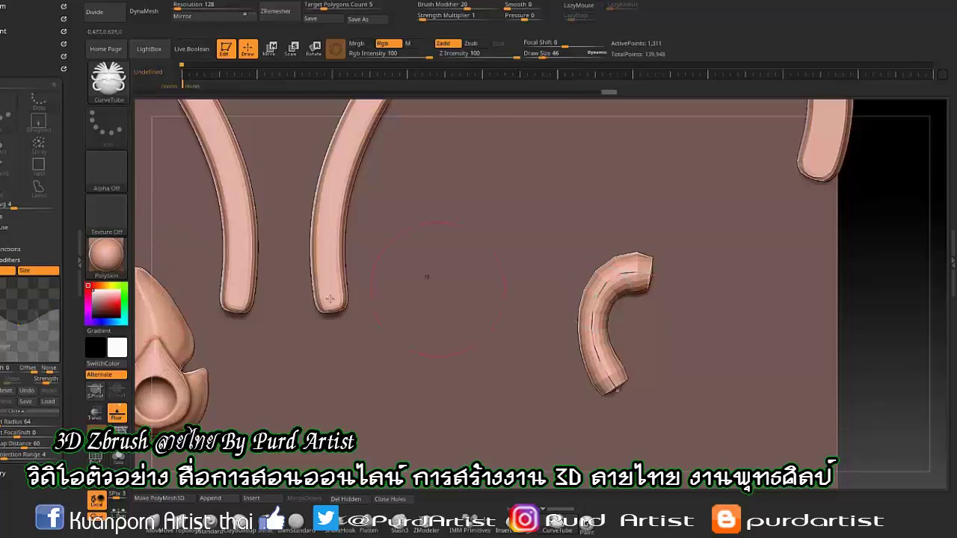
{"action": "left_click_drag", "start_coordinate": [583, 292], "coordinate": [591, 313]}
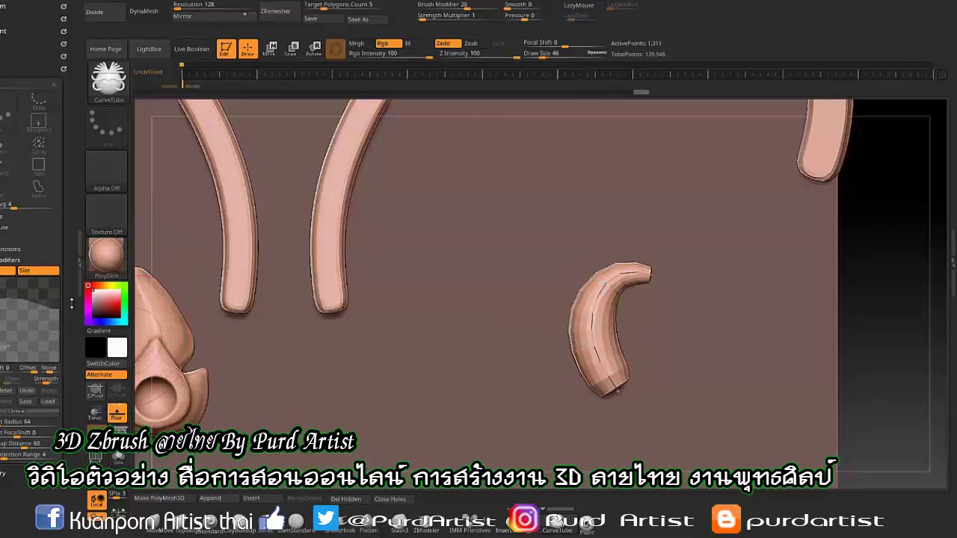
{"action": "left_click_drag", "start_coordinate": [653, 276], "coordinate": [618, 398]}
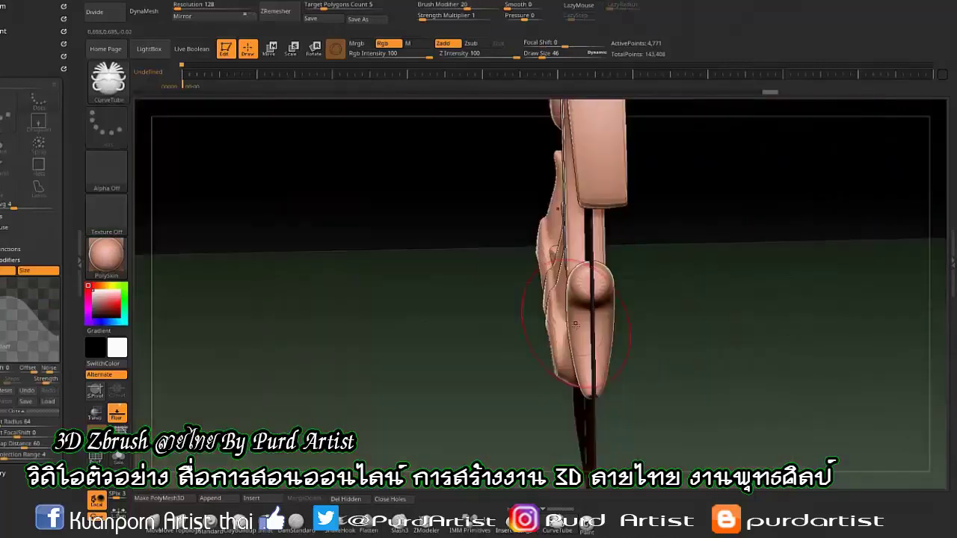
{"action": "scroll", "coordinate": [26, 260], "scroll_direction": "up", "scroll_amount": 5}
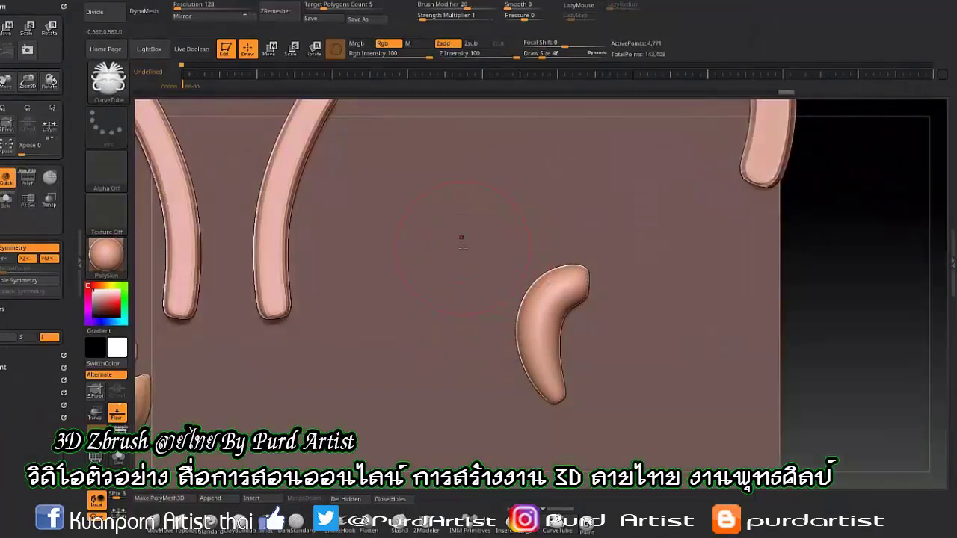
{"action": "left_click", "coordinate": [538, 316], "text": "alt"}
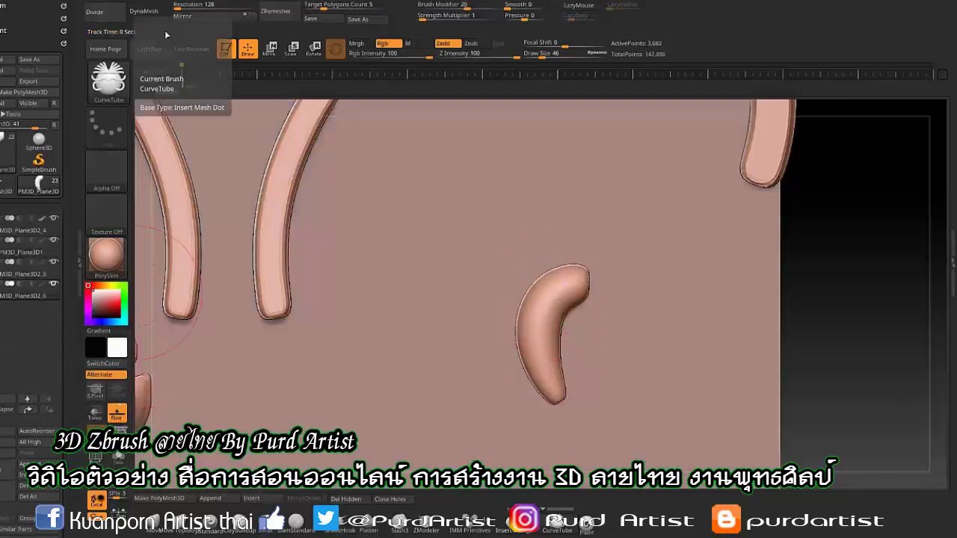
Rotate the duplicate crescent to overlap the original, then test a Standard brush groove and undo it
{"action": "left_click", "coordinate": [270, 49]}
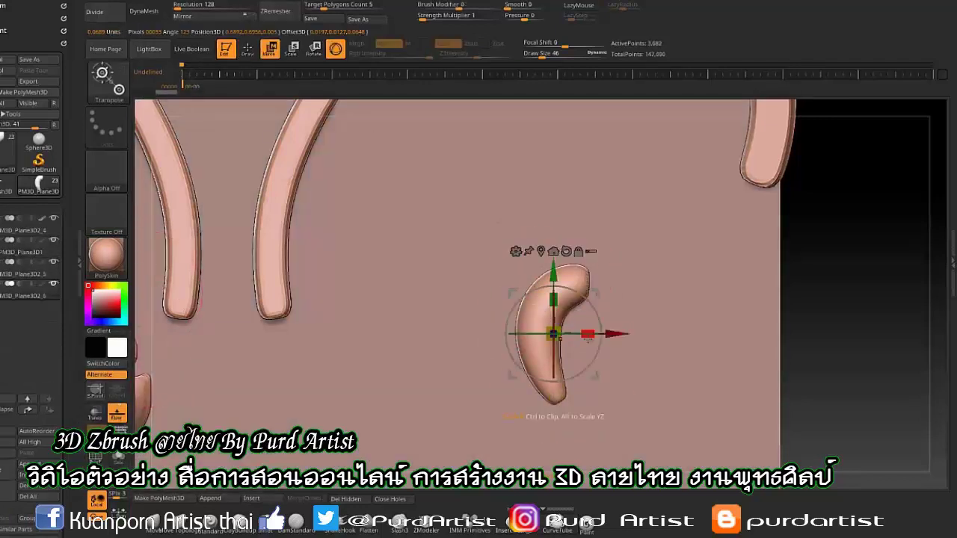
{"action": "mouse_move", "coordinate": [549, 332]}
{"action": "left_mouse_down", "text": "ctrl"}
{"action": "mouse_move", "coordinate": [522, 321]}
{"action": "mouse_move", "coordinate": [590, 291]}
{"action": "mouse_move", "coordinate": [524, 288]}
{"action": "left_mouse_up", "text": "ctrl"}
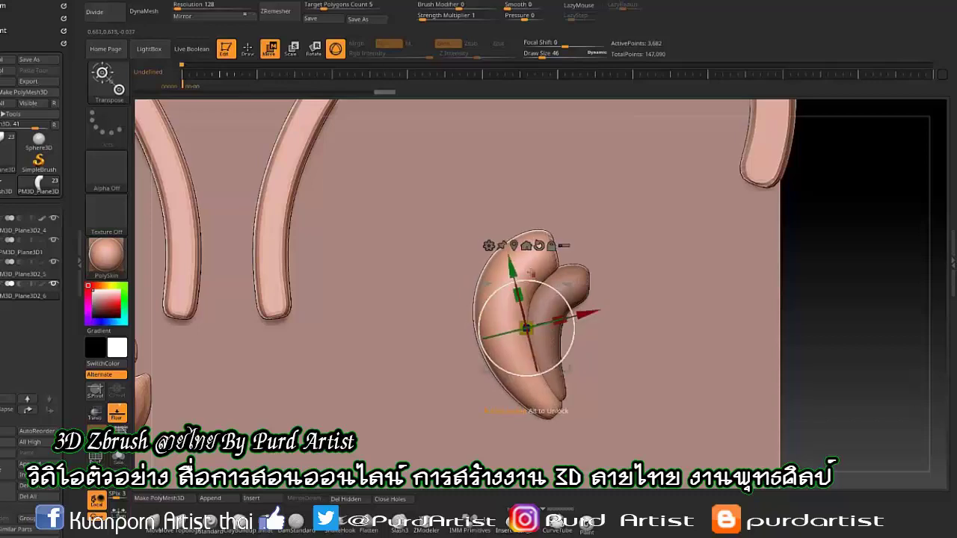
{"action": "key", "text": "q"}
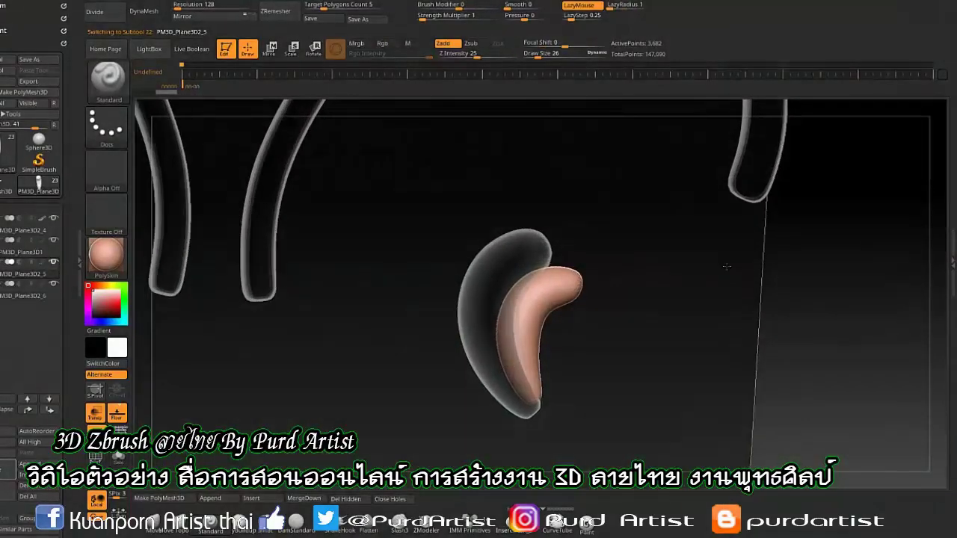
{"action": "left_click", "coordinate": [511, 271], "text": "alt"}
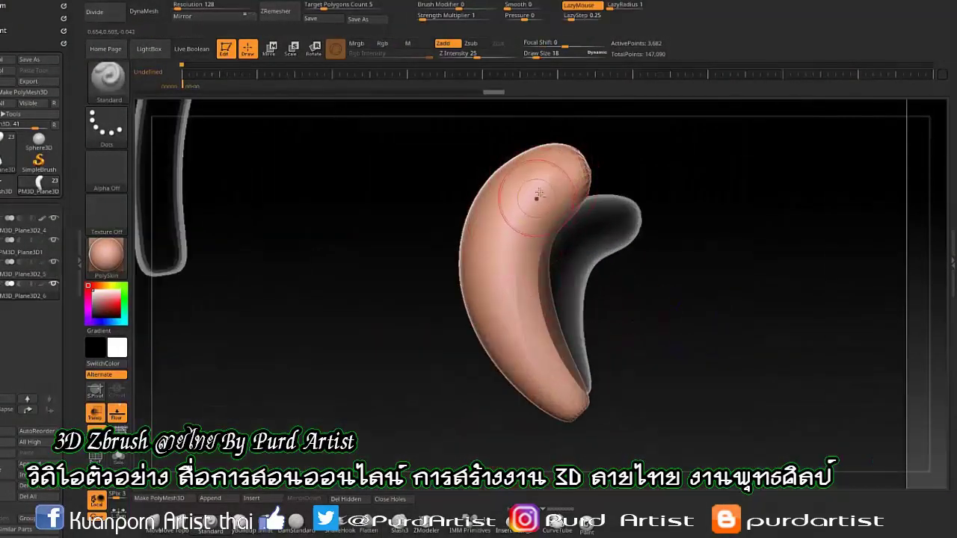
{"action": "left_click_drag", "start_coordinate": [538, 195], "coordinate": [500, 239]}
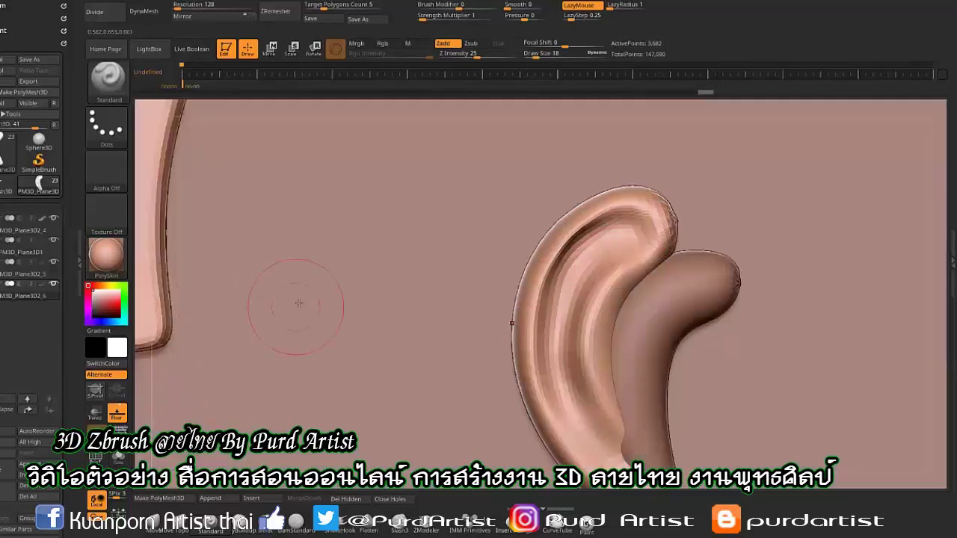
{"action": "key", "text": "ctrl+z"}
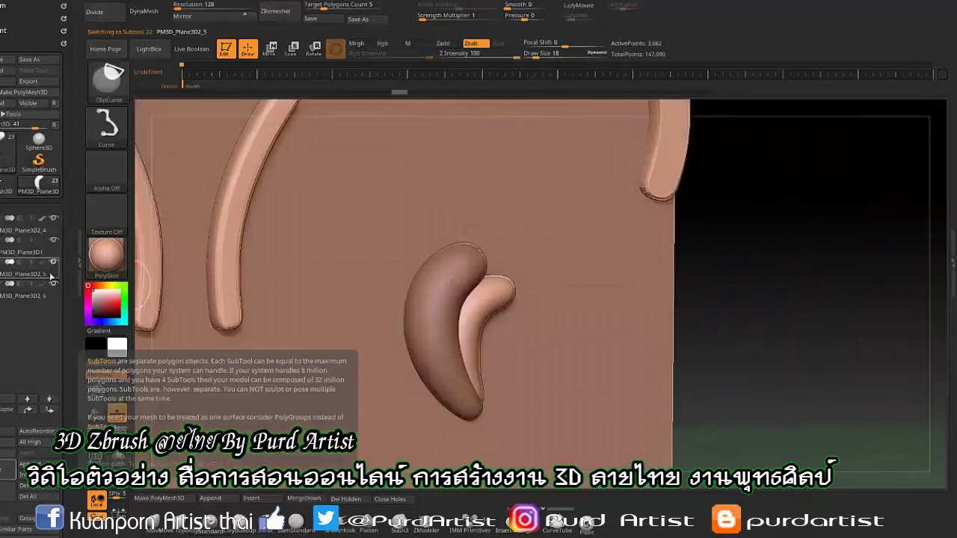
Solo the crescents, duplicate the active crescent and adjust the copy with Move
{"action": "left_click", "coordinate": [23, 274]}
{"action": "left_click", "coordinate": [117, 410]}
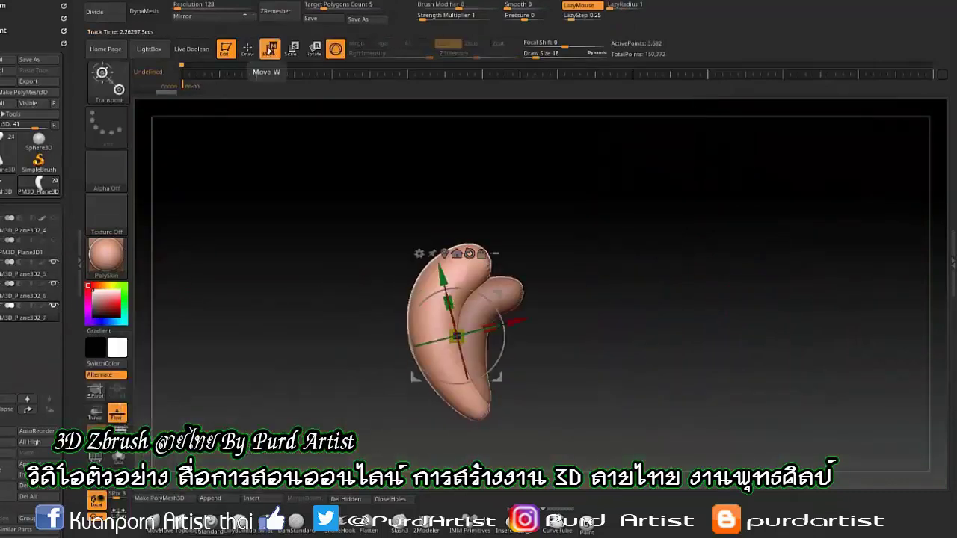
{"action": "key", "text": "w"}
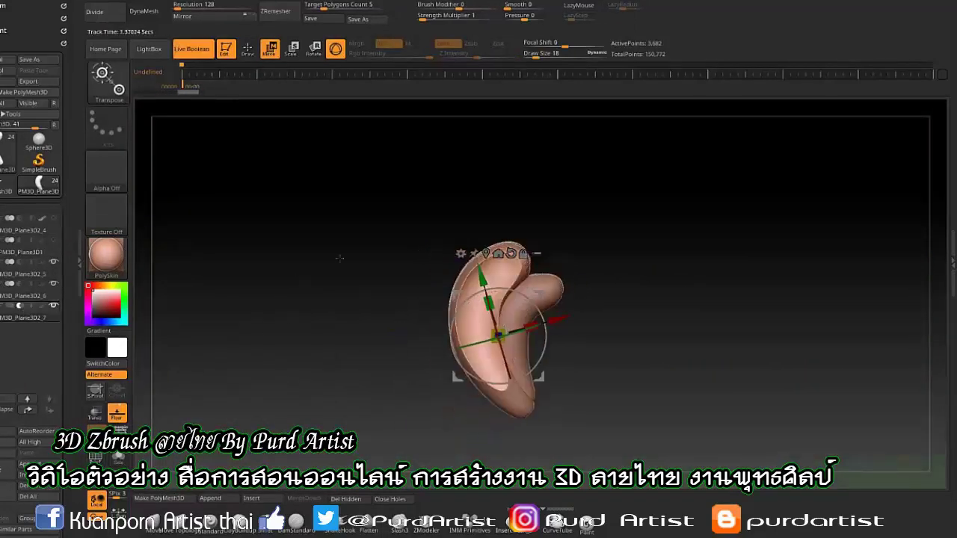
{"action": "left_click_drag", "start_coordinate": [486, 290], "coordinate": [582, 305]}
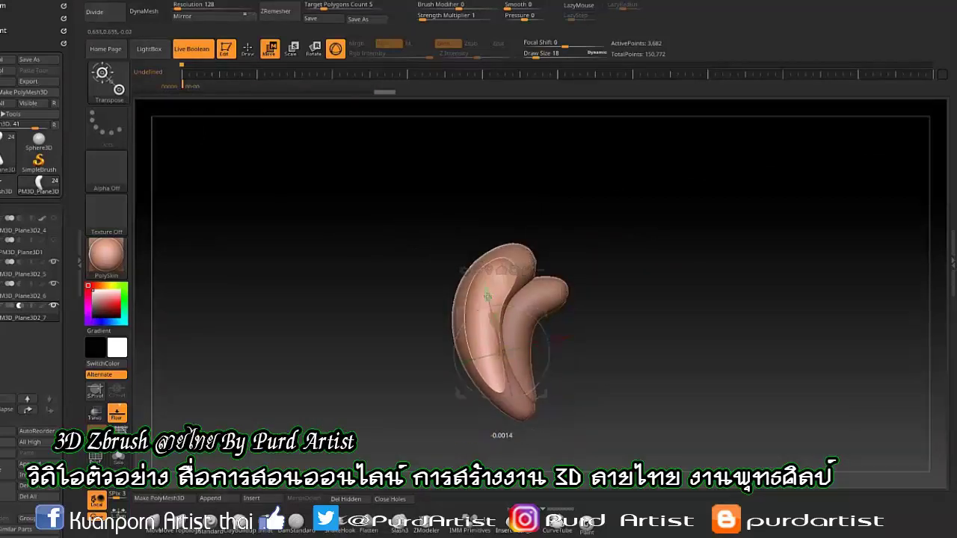
{"action": "left_click_drag", "start_coordinate": [487, 297], "coordinate": [431, 246]}
{"action": "key", "text": "q"}
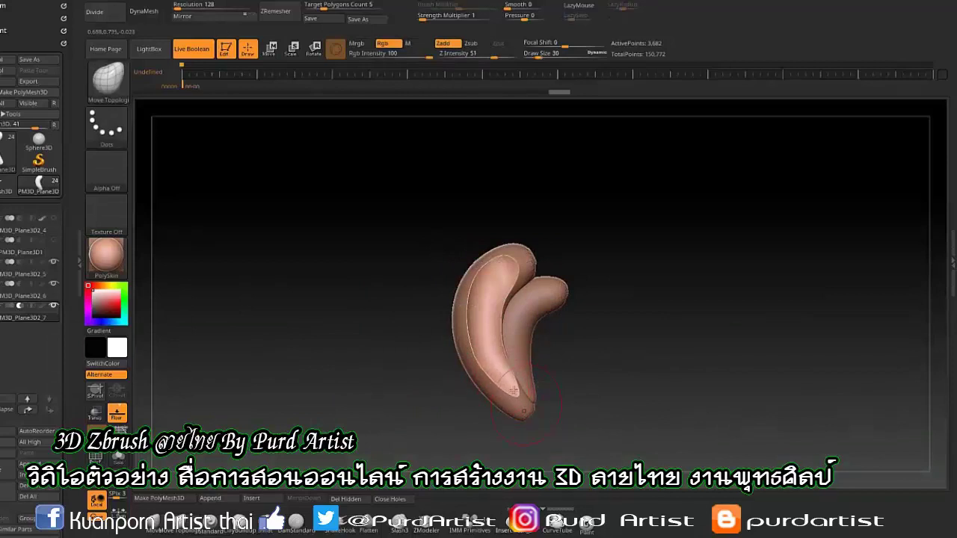
Inspect the crescent pair, then DynaMesh them into one piece at resolution 1000
{"action": "left_click_drag", "start_coordinate": [557, 359], "coordinate": [491, 262]}
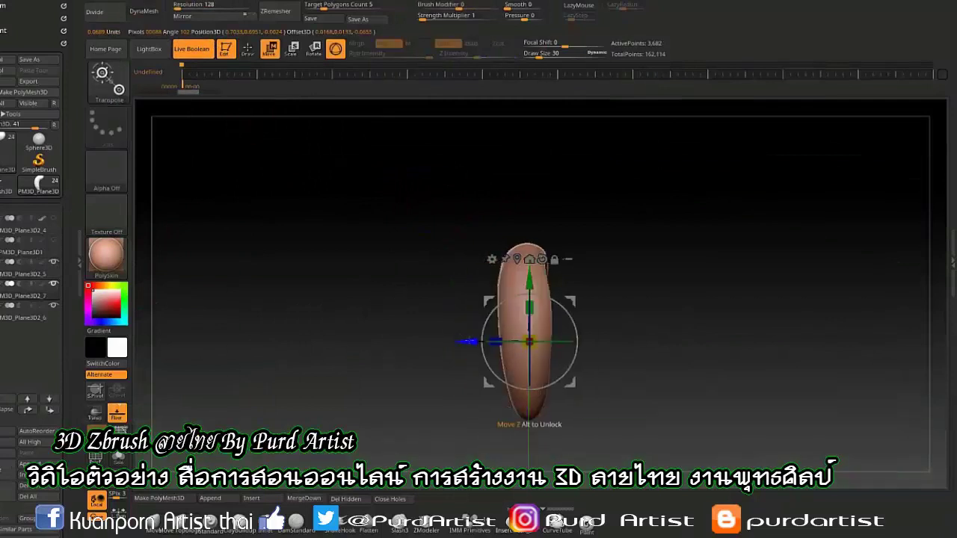
{"action": "left_click_drag", "start_coordinate": [549, 345], "coordinate": [606, 365]}
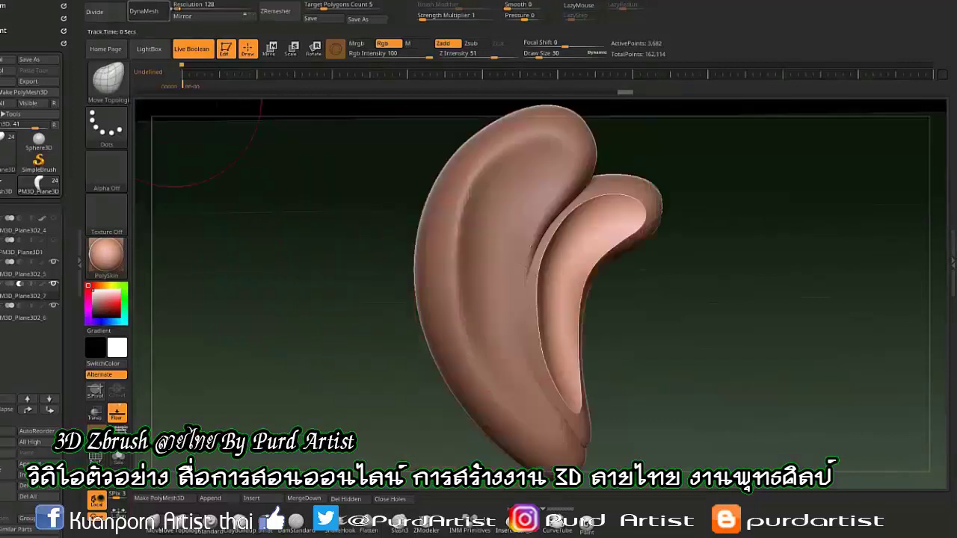
{"action": "left_click", "coordinate": [147, 13]}
{"action": "left_click", "coordinate": [144, 13]}
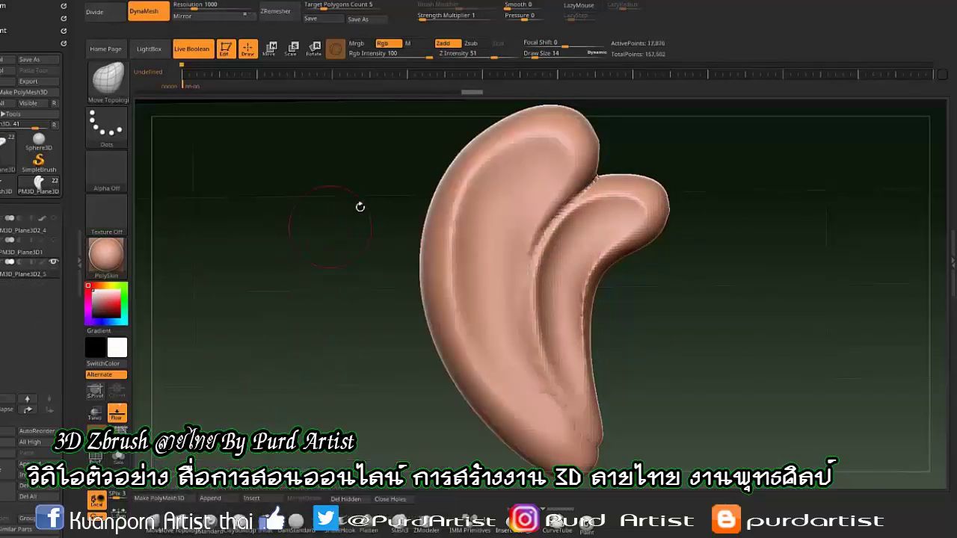
Smooth the DynaMeshed ear and check it from several angles with Transpose and PolyF
{"action": "right_click_drag", "start_coordinate": [546, 224], "coordinate": [531, 387]}
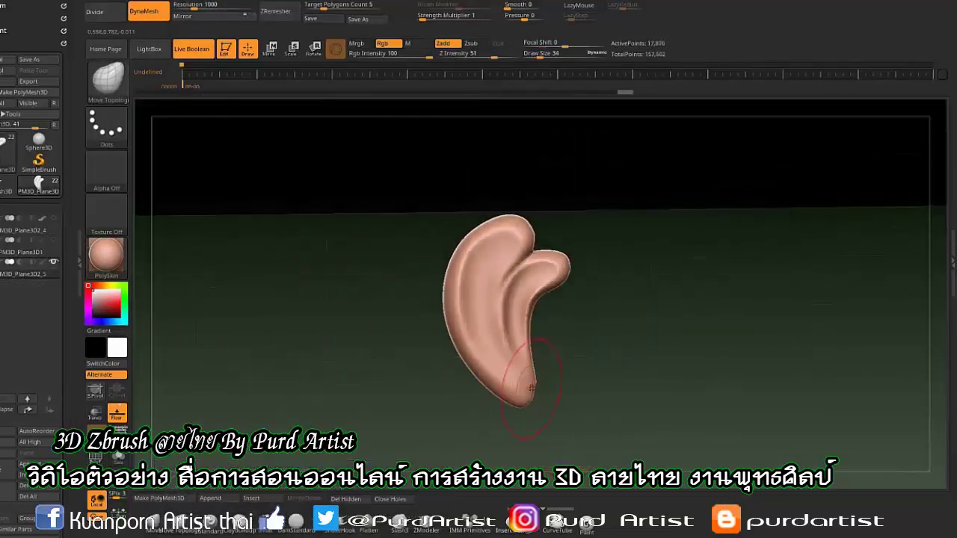
{"action": "left_click_drag", "start_coordinate": [595, 430], "coordinate": [569, 404], "text": "shift"}
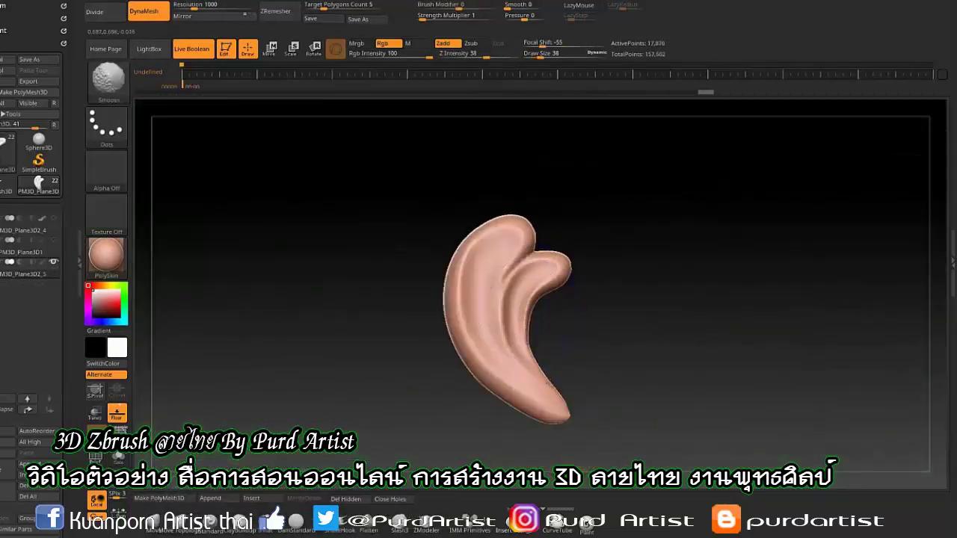
{"action": "right_click_drag", "start_coordinate": [552, 394], "coordinate": [408, 224]}
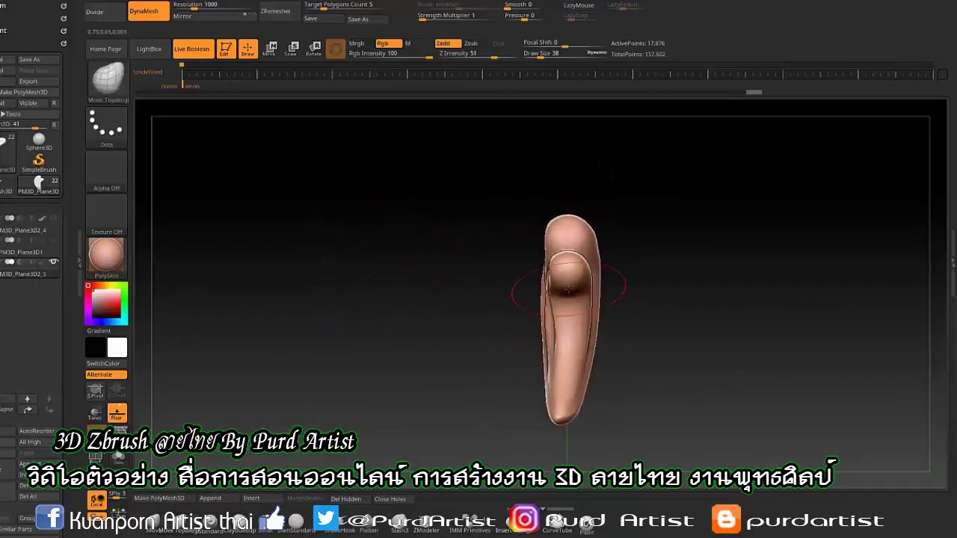
{"action": "right_click_drag", "start_coordinate": [569, 288], "coordinate": [492, 231]}
{"action": "key", "text": "w"}
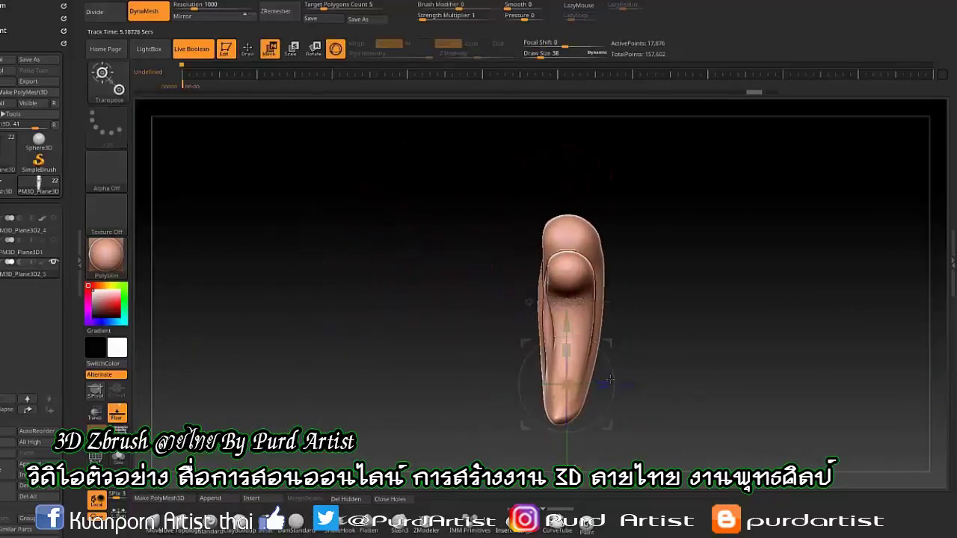
{"action": "right_click_drag", "start_coordinate": [610, 380], "coordinate": [494, 374]}
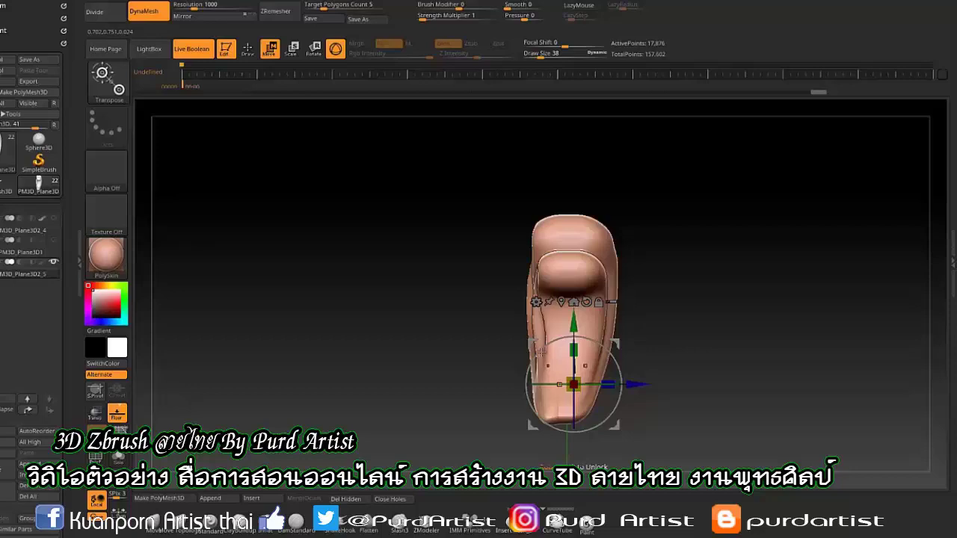
{"action": "left_click", "coordinate": [247, 50]}
{"action": "right_click_drag", "start_coordinate": [568, 314], "coordinate": [501, 305]}
{"action": "mouse_move", "coordinate": [468, 266]}
{"action": "right_mouse_down"}
{"action": "mouse_move", "coordinate": [337, 335]}
{"action": "mouse_move", "coordinate": [286, 97]}
{"action": "right_mouse_up"}
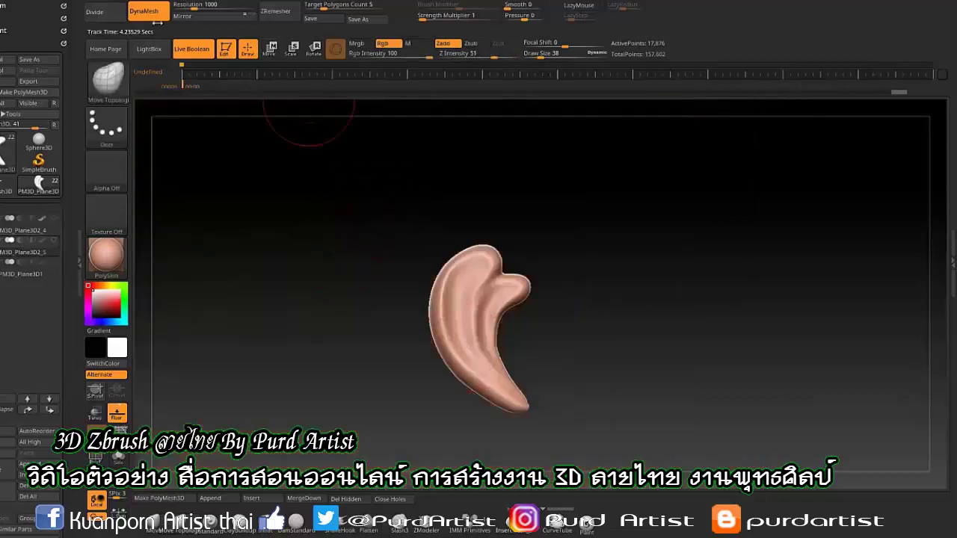
{"action": "key", "text": "shift+f"}
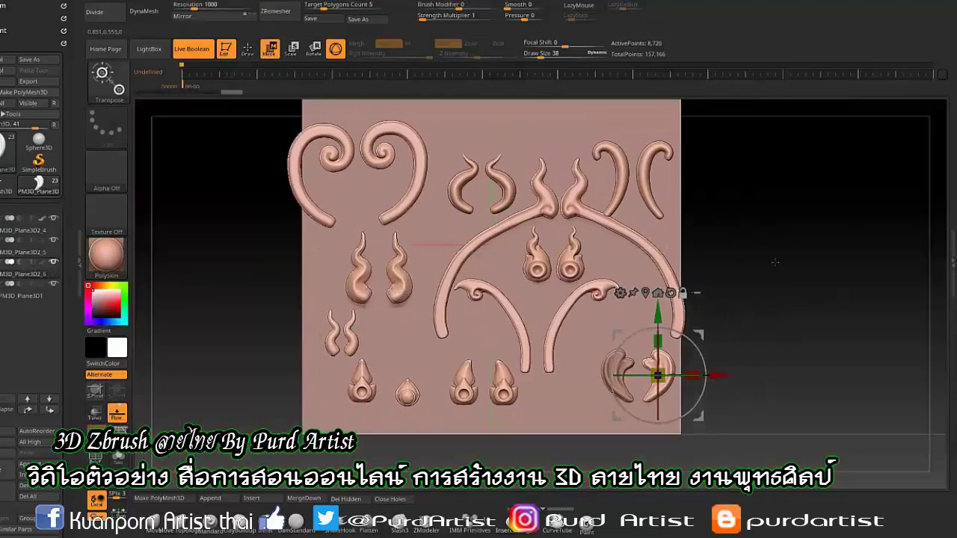
Select the PM3D_Plane3D1 plane subtool and step back and forth through undo history
{"action": "left_click", "coordinate": [30, 296]}
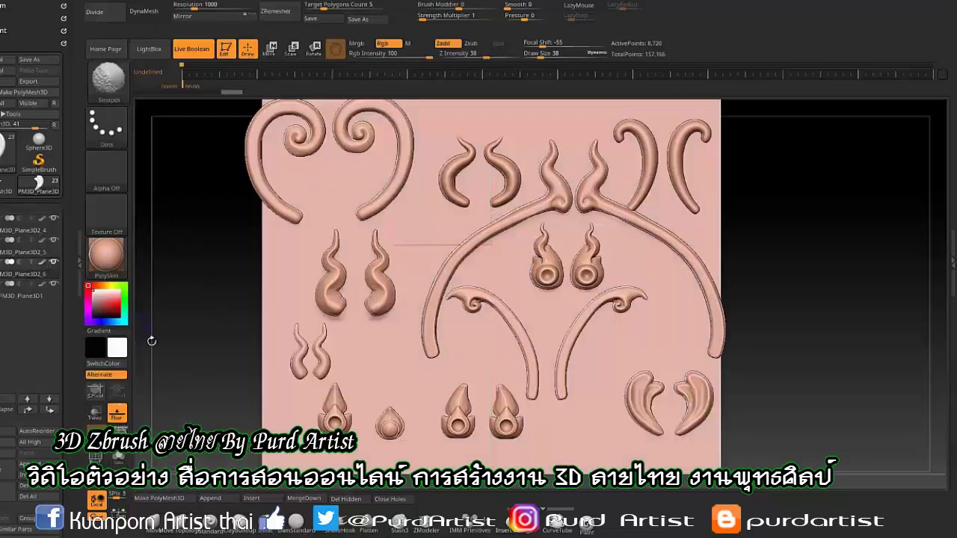
{"action": "key", "text": "ctrl+z"}
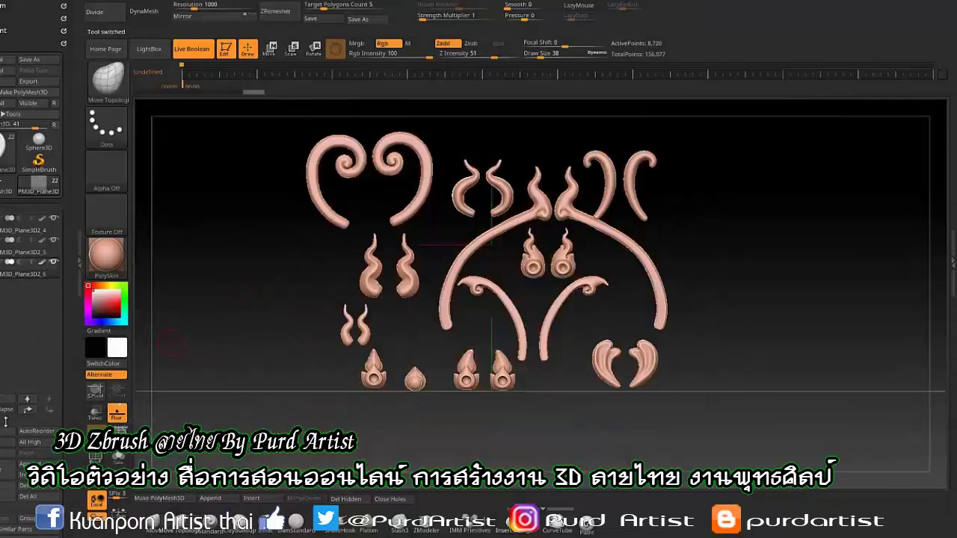
{"action": "key", "text": "ctrl+shift+z"}
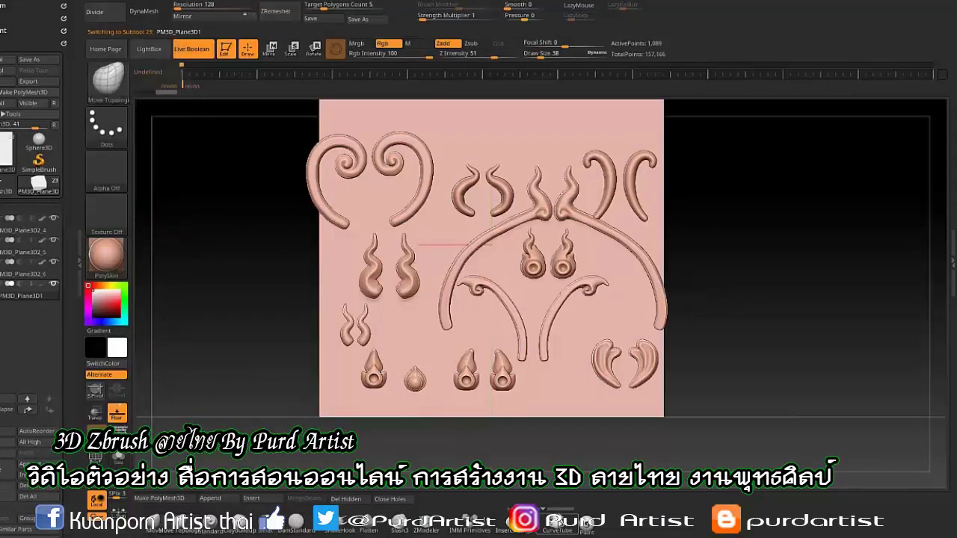
{"action": "key", "text": "ctrl+z"}
Draw a new S-curved tube strand at the plane's left with draw size 55, smoothing it
{"action": "key", "text": "ctrl+shift+z"}
{"action": "key", "text": "ctrl+z"}
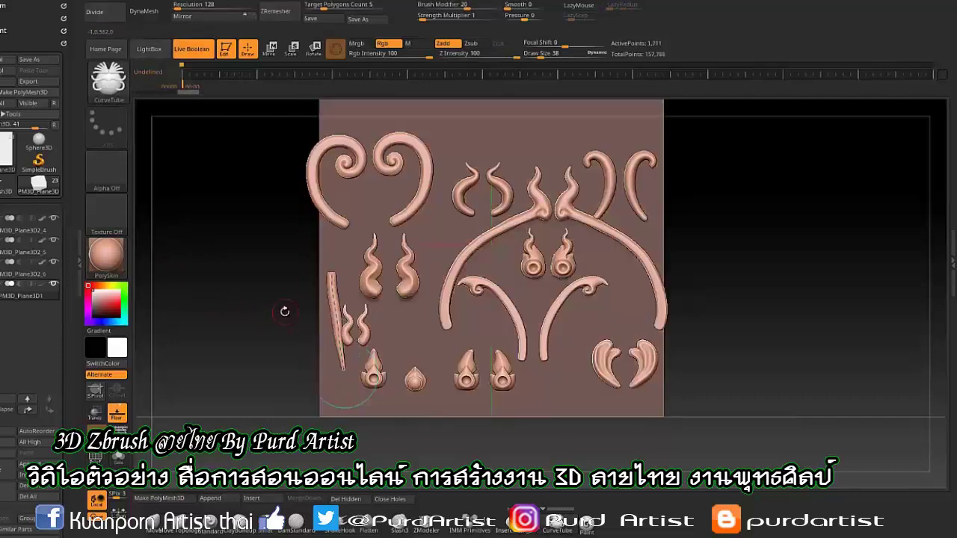
{"action": "key", "text": "ctrl+shift+z"}
{"action": "scroll", "coordinate": [340, 333], "scroll_direction": "up", "scroll_amount": 3}
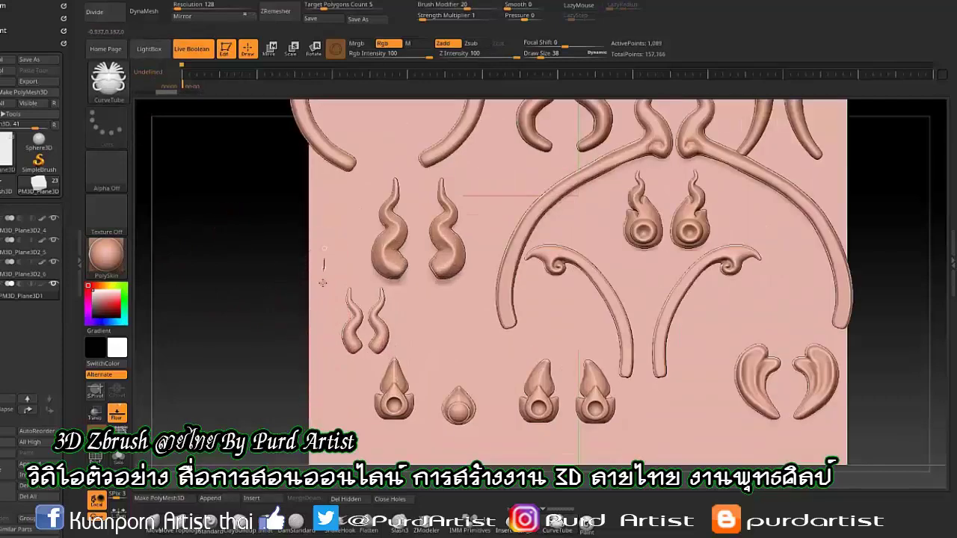
{"action": "key", "text": "space"}
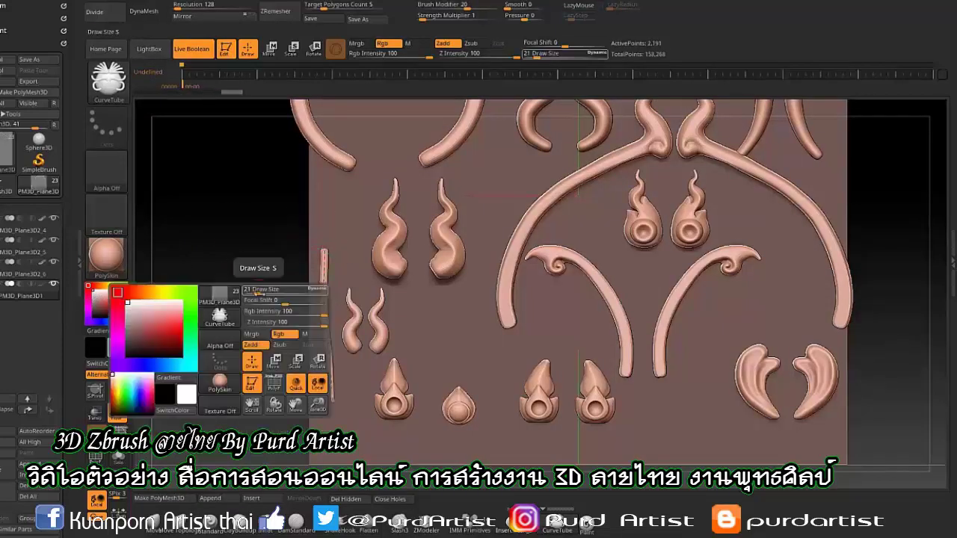
{"action": "left_click_drag", "start_coordinate": [258, 290], "coordinate": [326, 285]}
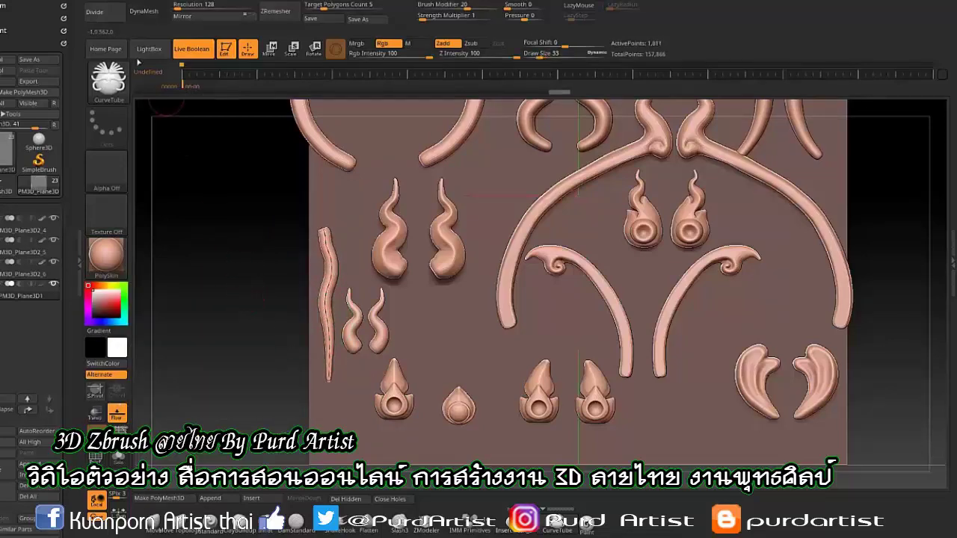
{"action": "mouse_move", "coordinate": [281, 302]}
{"action": "left_mouse_down"}
{"action": "mouse_move", "coordinate": [232, 274]}
{"action": "mouse_move", "coordinate": [333, 269]}
{"action": "left_mouse_up"}
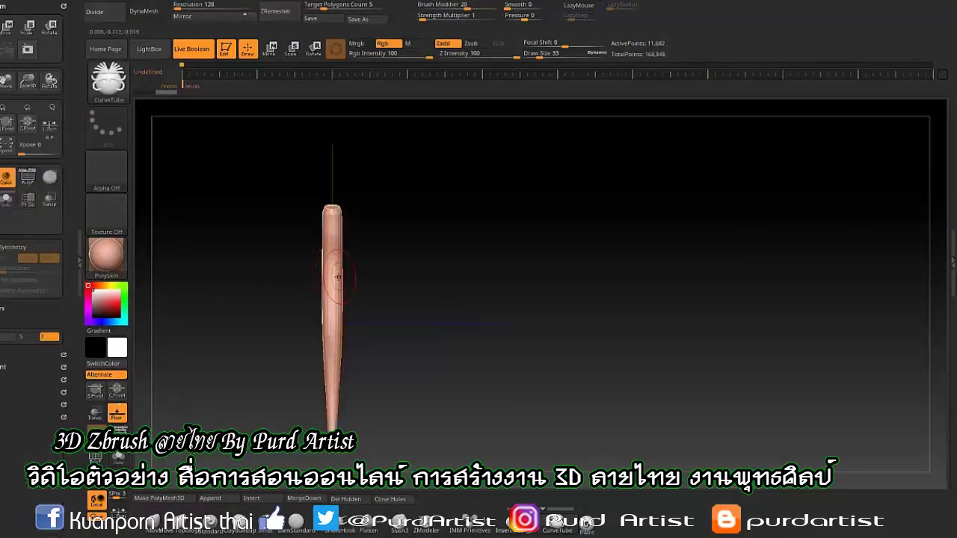
{"action": "left_click_drag", "start_coordinate": [333, 316], "coordinate": [478, 323]}
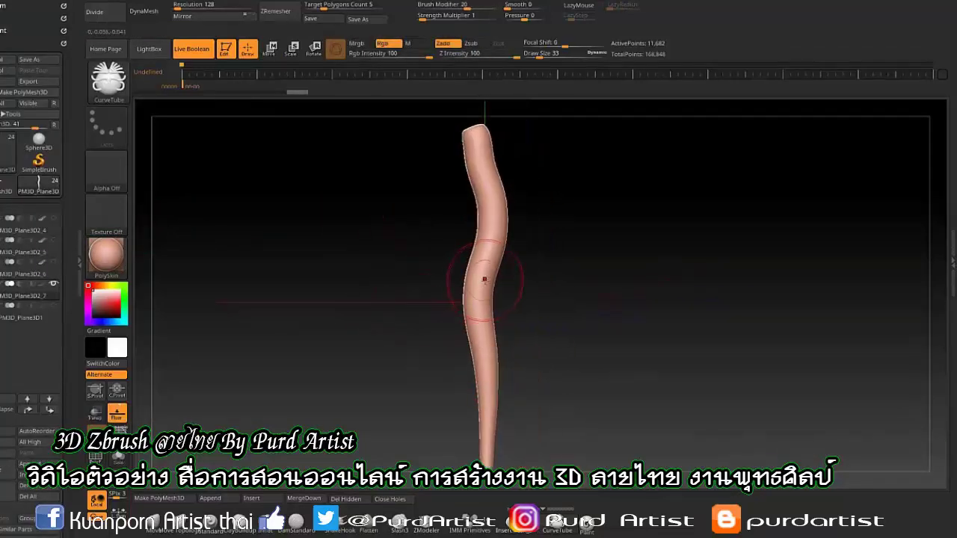
{"action": "key", "text": "b"}
{"action": "left_click", "coordinate": [399, 233]}
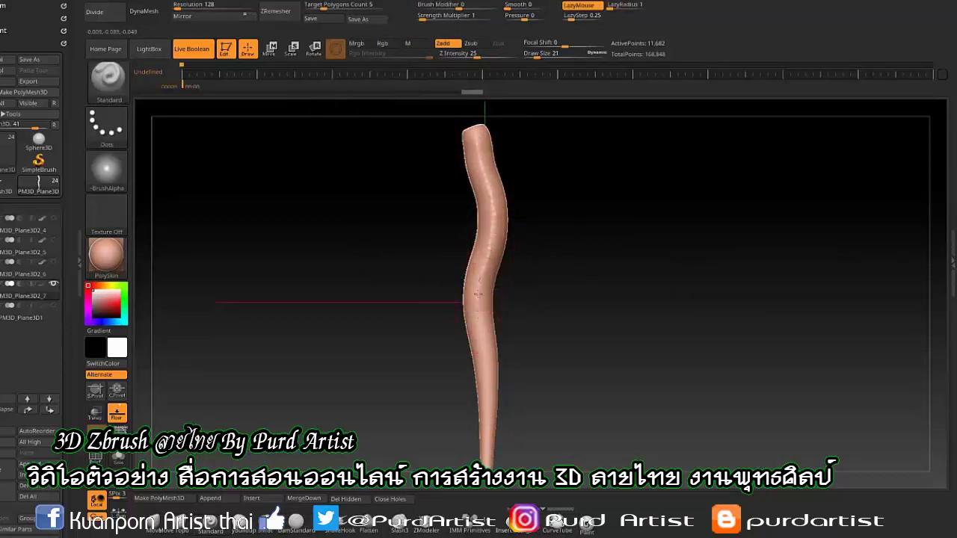
{"action": "mouse_move", "coordinate": [483, 341]}
{"action": "left_mouse_down", "text": "shift"}
{"action": "mouse_move", "coordinate": [507, 449]}
{"action": "mouse_move", "coordinate": [494, 276]}
{"action": "mouse_move", "coordinate": [441, 329]}
{"action": "mouse_move", "coordinate": [327, 272]}
{"action": "left_mouse_up", "text": "shift"}
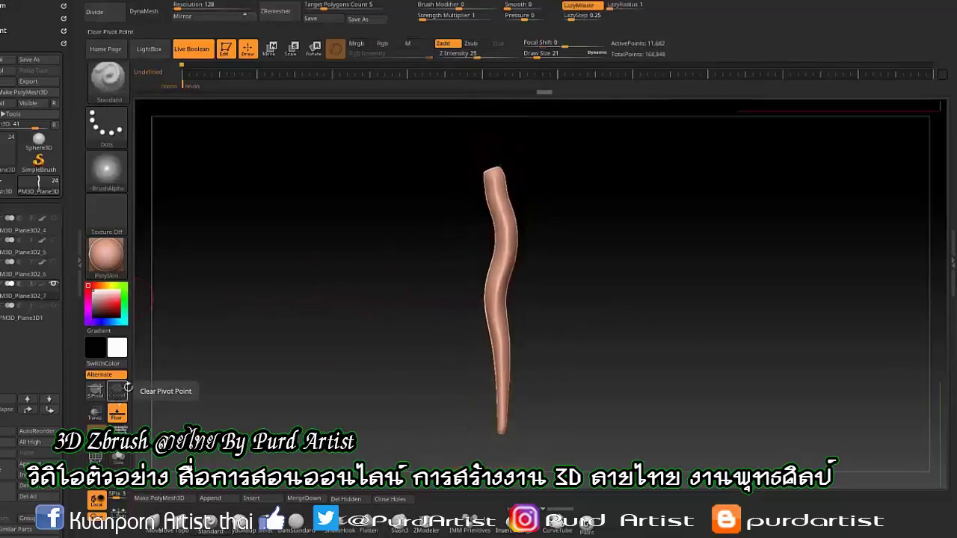
Delete the pink PM3D_Plane3D1 backing plane subtool
{"action": "key", "text": "w"}
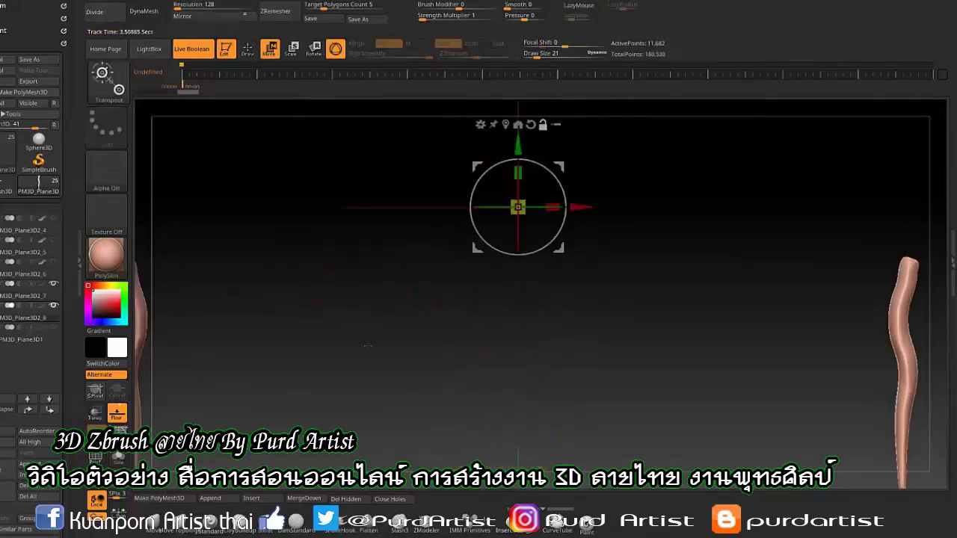
{"action": "left_click_drag", "start_coordinate": [868, 351], "coordinate": [196, 296]}
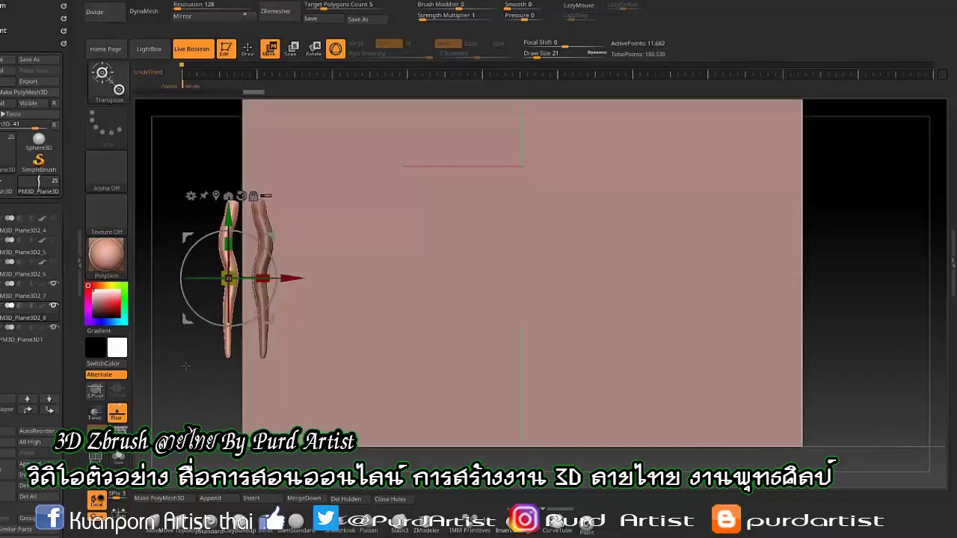
{"action": "left_click_drag", "start_coordinate": [295, 299], "coordinate": [297, 368]}
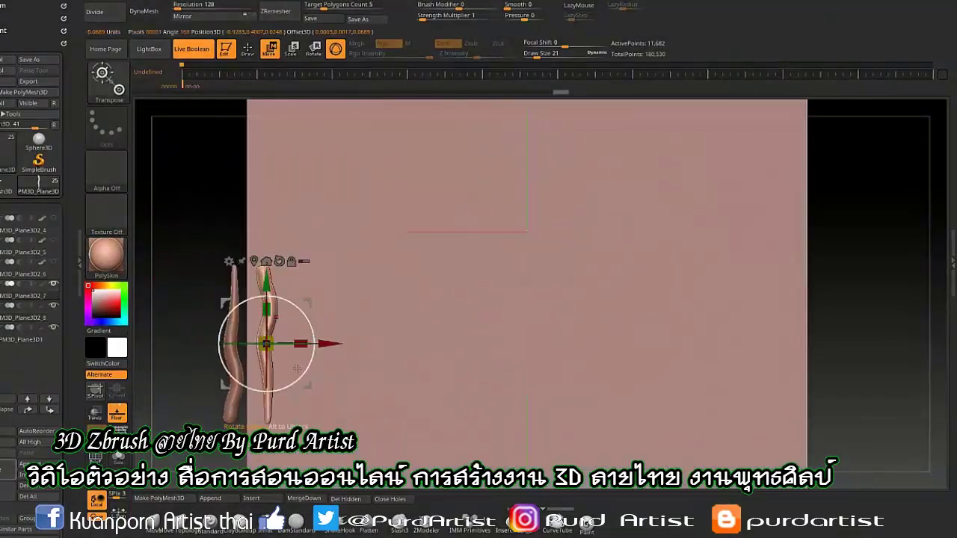
{"action": "left_click", "coordinate": [30, 340]}
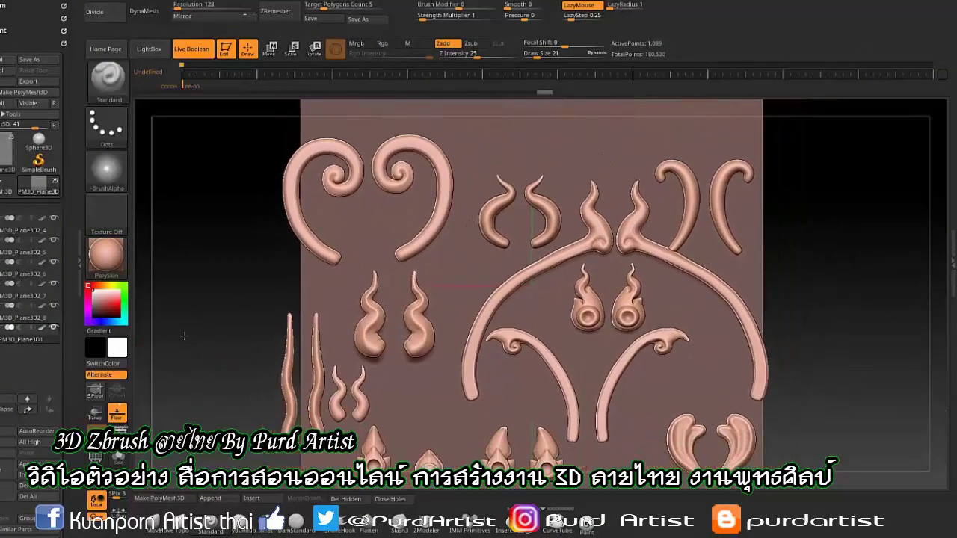
{"action": "key", "text": "Delete"}
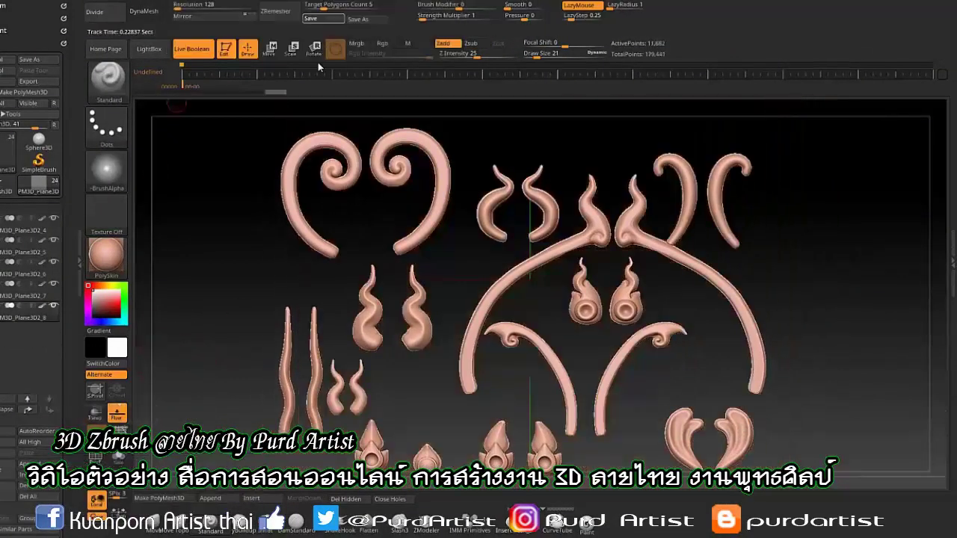
Save the ornament pieces tool, replacing the existing file
{"action": "left_click", "coordinate": [318, 19]}
{"action": "left_click", "coordinate": [367, 252]}
{"action": "left_click", "coordinate": [319, 19]}
{"action": "left_click", "coordinate": [368, 242]}
{"action": "left_click", "coordinate": [523, 252]}
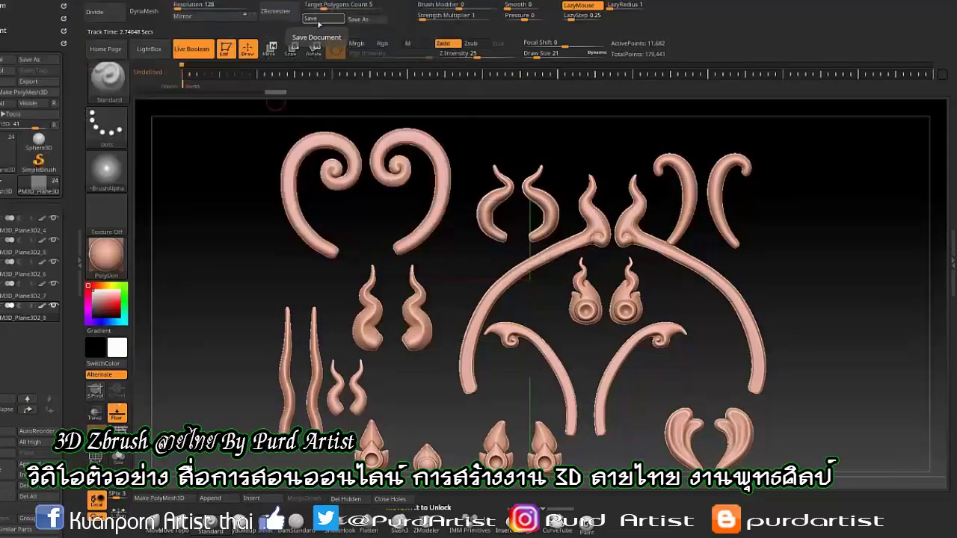
{"action": "left_click", "coordinate": [318, 19]}
{"action": "key", "text": "Return"}
{"action": "left_click", "coordinate": [368, 242]}
Create an InsertMultiMesh brush from all pieces and save it, overwriting the old brush file
{"action": "scroll", "coordinate": [14, 362], "scroll_direction": "up", "scroll_amount": 5}
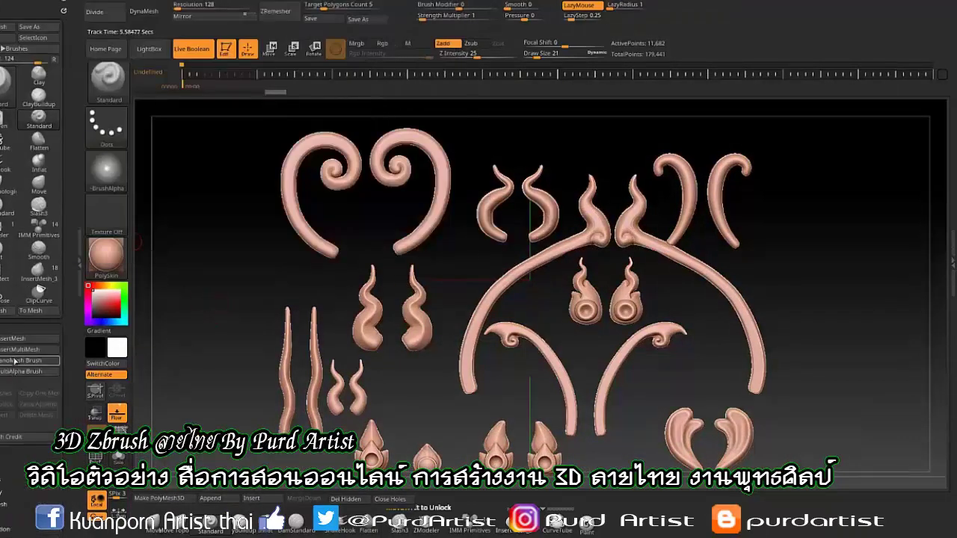
{"action": "left_click", "coordinate": [14, 361]}
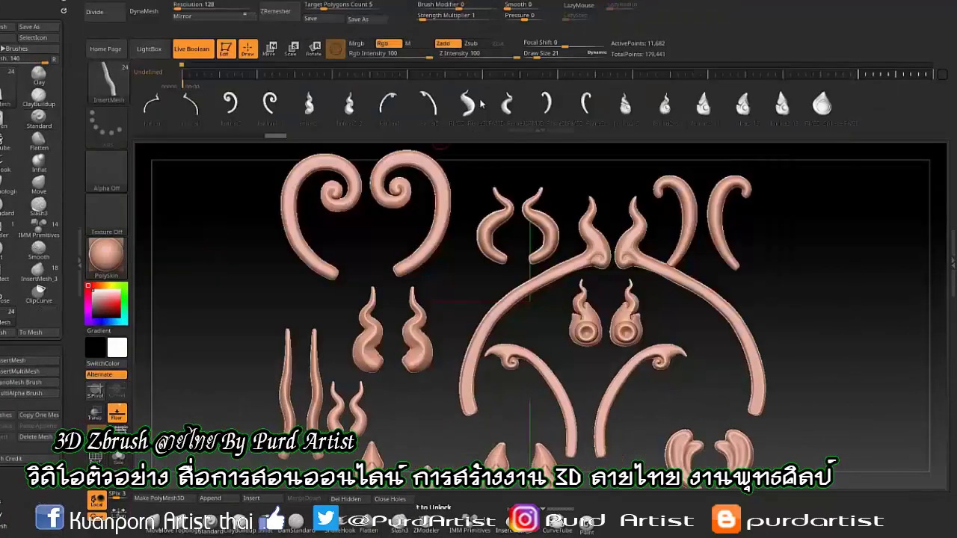
{"action": "left_click", "coordinate": [109, 81]}
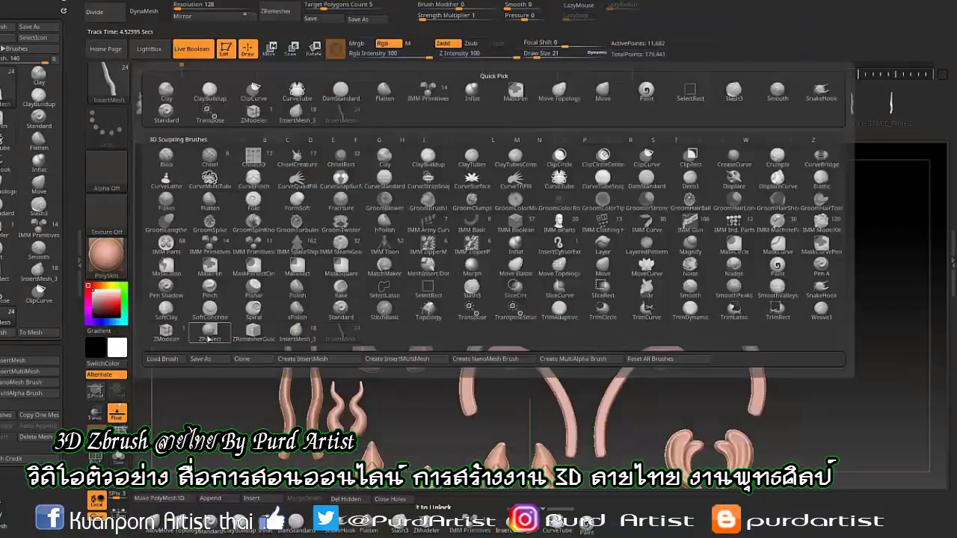
{"action": "left_click", "coordinate": [209, 359]}
{"action": "key", "text": "Return"}
{"action": "key", "text": "Return"}
{"action": "left_click", "coordinate": [211, 360]}
{"action": "key", "text": "Return"}
{"action": "key", "text": "Return"}
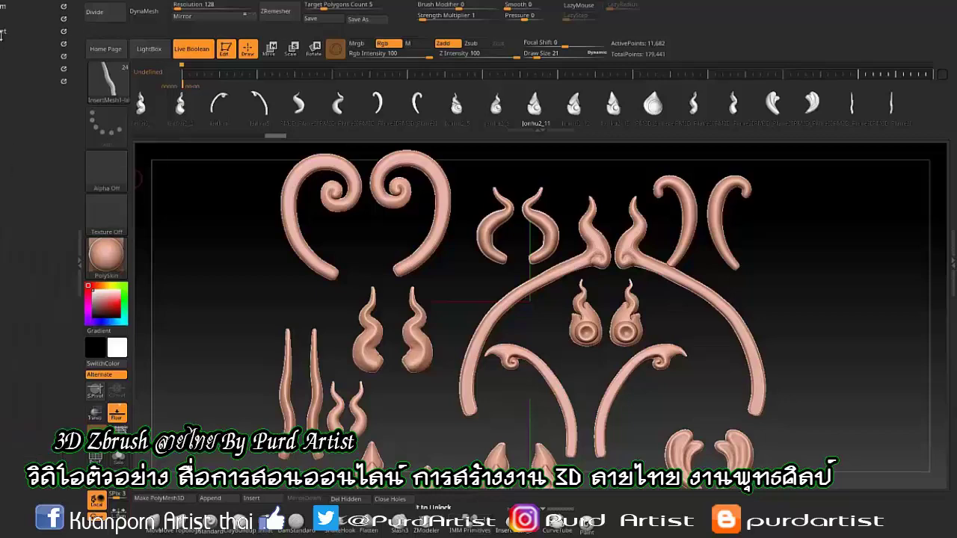
Open the stupa ZBrushProject from LightBox, saving the current changes first
{"action": "left_click", "coordinate": [149, 49]}
{"action": "left_click", "coordinate": [153, 148]}
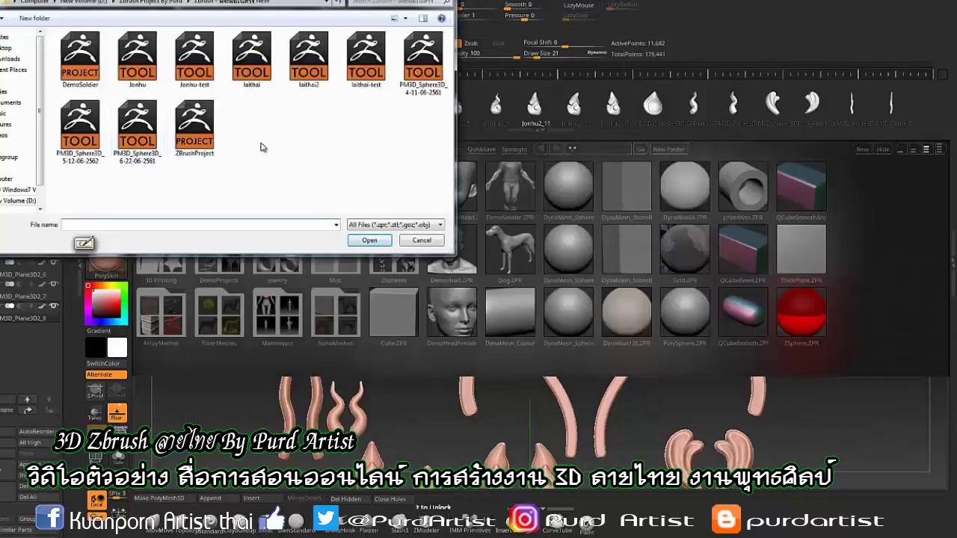
{"action": "double_click", "coordinate": [204, 144]}
{"action": "left_click", "coordinate": [448, 284]}
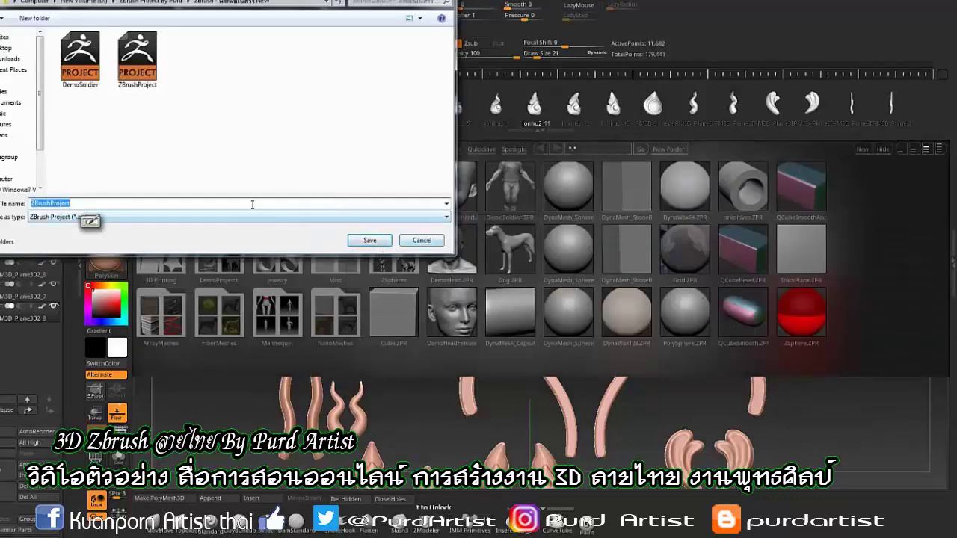
{"action": "key", "text": "Return"}
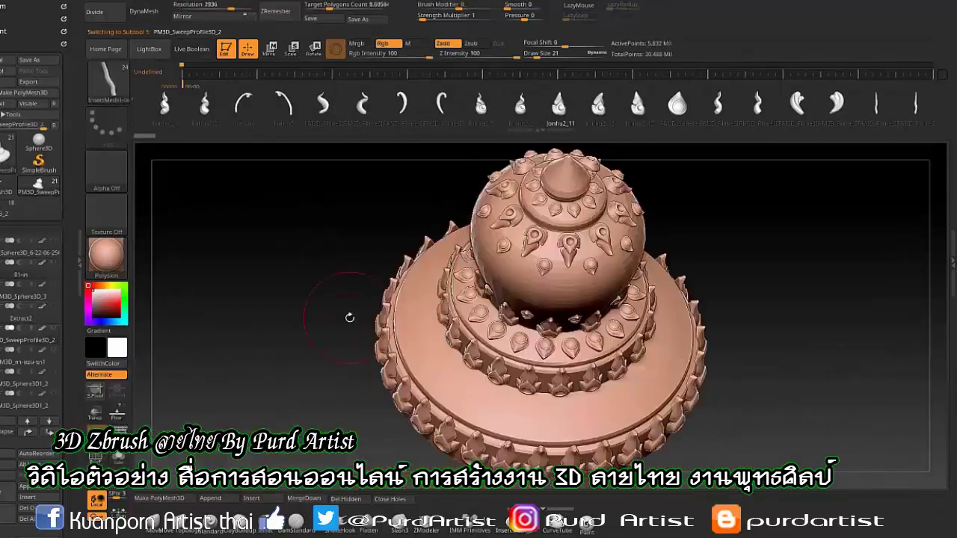
Insert a radial ring of tendrils around the stupa's lower tier and orbit to check it
{"action": "scroll", "coordinate": [31, 195], "scroll_direction": "up", "scroll_amount": 5}
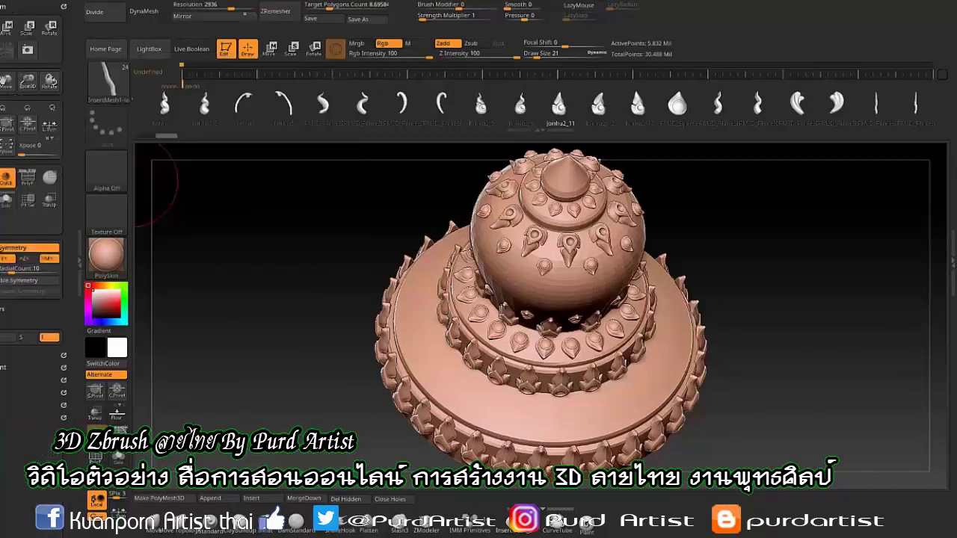
{"action": "left_click", "coordinate": [475, 378]}
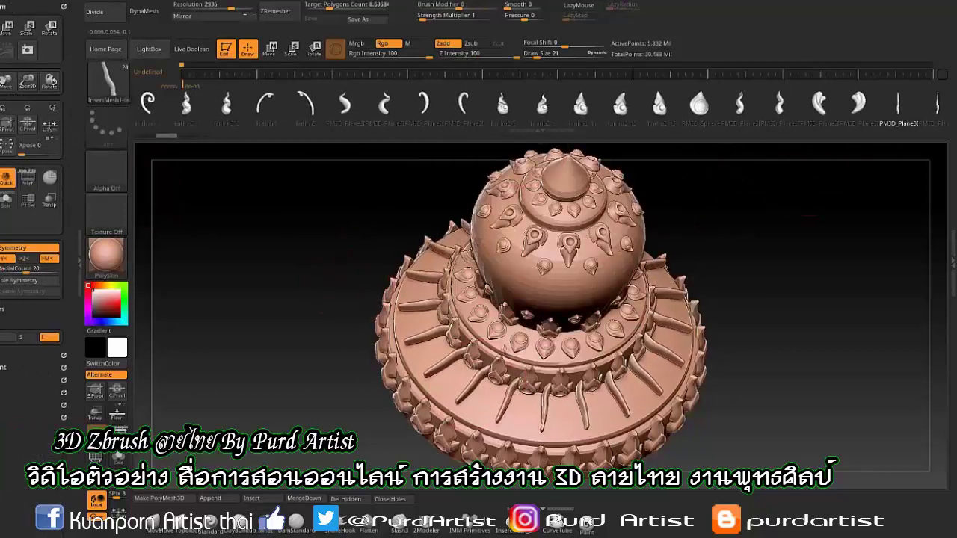
{"action": "key", "text": "ctrl+z"}
{"action": "key", "text": "ctrl+z"}
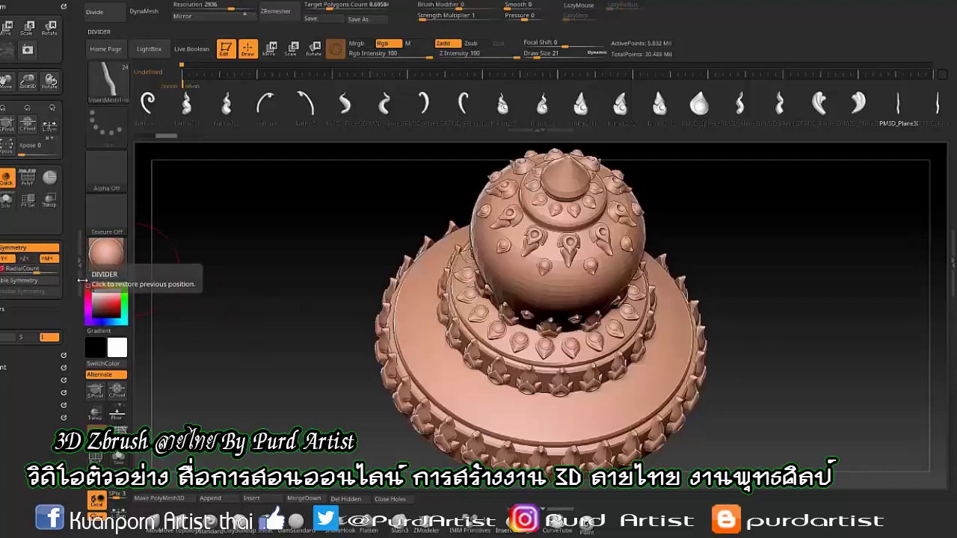
{"action": "left_click", "coordinate": [456, 403]}
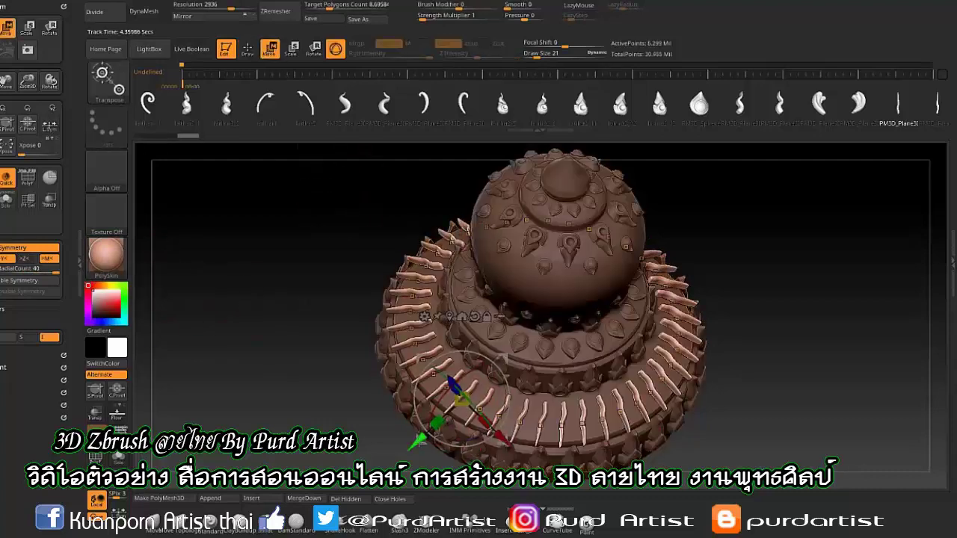
{"action": "right_click_drag", "start_coordinate": [478, 312], "coordinate": [465, 393]}
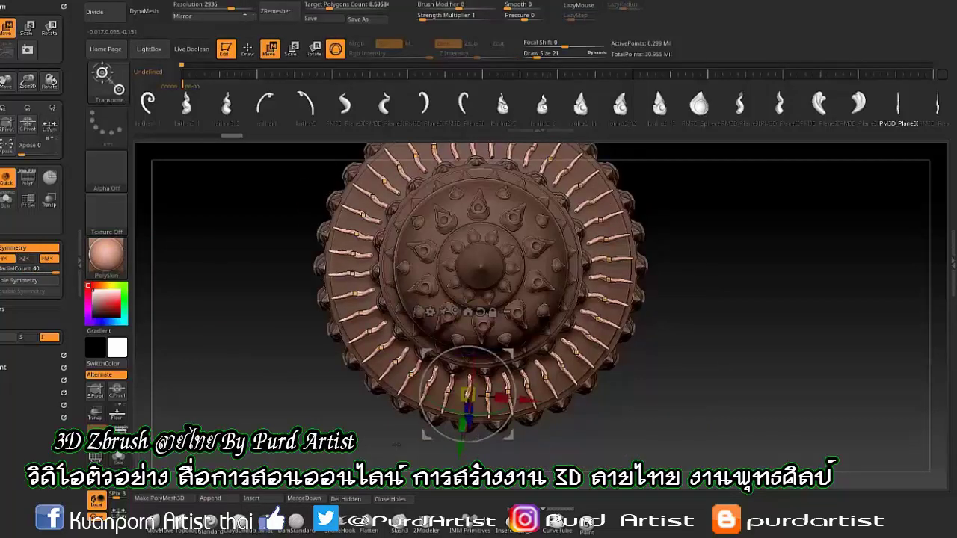
{"action": "mouse_move", "coordinate": [395, 444]}
{"action": "right_mouse_down"}
{"action": "mouse_move", "coordinate": [449, 374]}
{"action": "mouse_move", "coordinate": [468, 410]}
{"action": "right_mouse_up"}
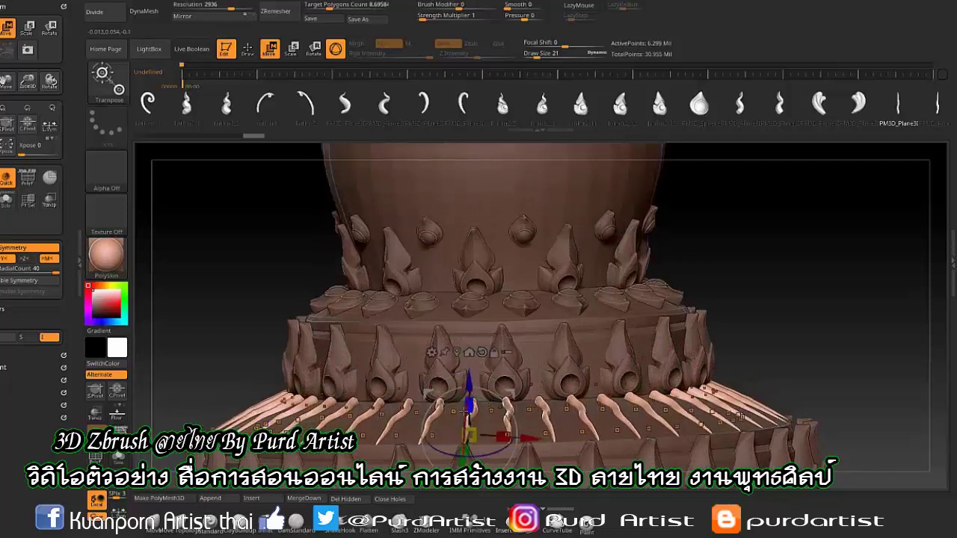
{"action": "mouse_move", "coordinate": [473, 408]}
{"action": "right_mouse_down"}
{"action": "mouse_move", "coordinate": [463, 396]}
{"action": "mouse_move", "coordinate": [480, 383]}
{"action": "right_mouse_up"}
{"action": "left_click", "coordinate": [247, 49]}
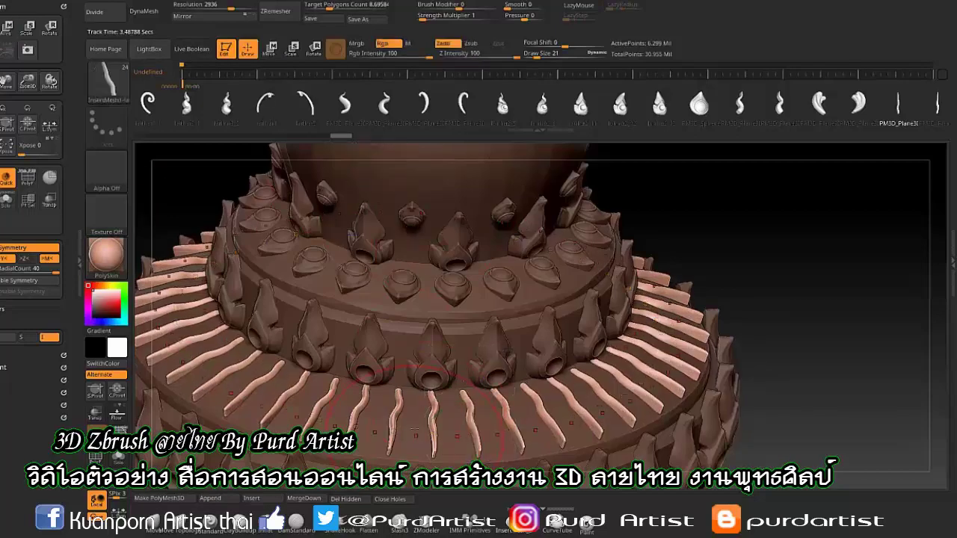
{"action": "key", "text": "w"}
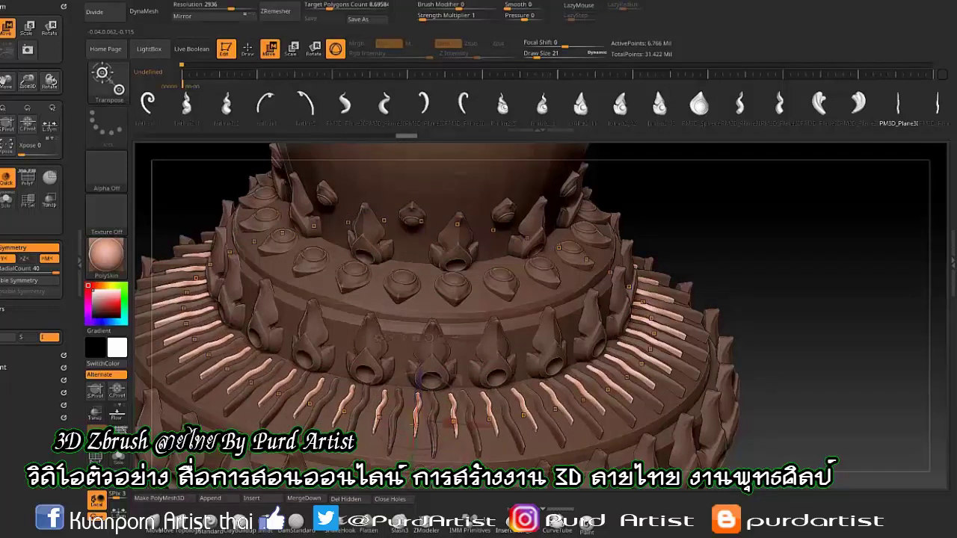
{"action": "mouse_move", "coordinate": [430, 381]}
{"action": "right_mouse_down"}
{"action": "mouse_move", "coordinate": [366, 366]}
{"action": "mouse_move", "coordinate": [641, 380]}
{"action": "mouse_move", "coordinate": [653, 371]}
{"action": "mouse_move", "coordinate": [626, 363]}
{"action": "mouse_move", "coordinate": [266, 54]}
{"action": "right_mouse_up"}
{"action": "key", "text": "q"}
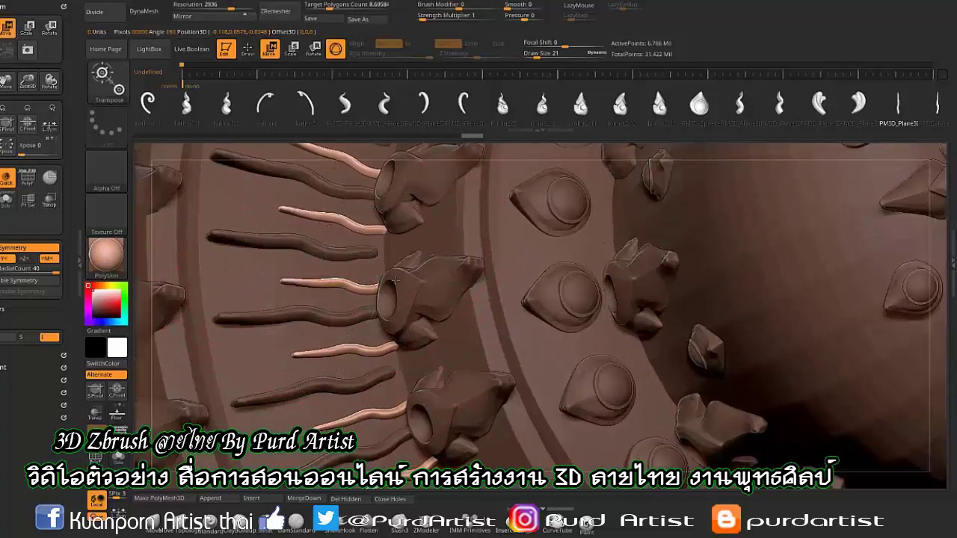
{"action": "right_click_drag", "start_coordinate": [318, 297], "coordinate": [299, 337]}
Toggle visibility of the tendril group, frame the whole model and rotate to a front side view
{"action": "key", "text": "q"}
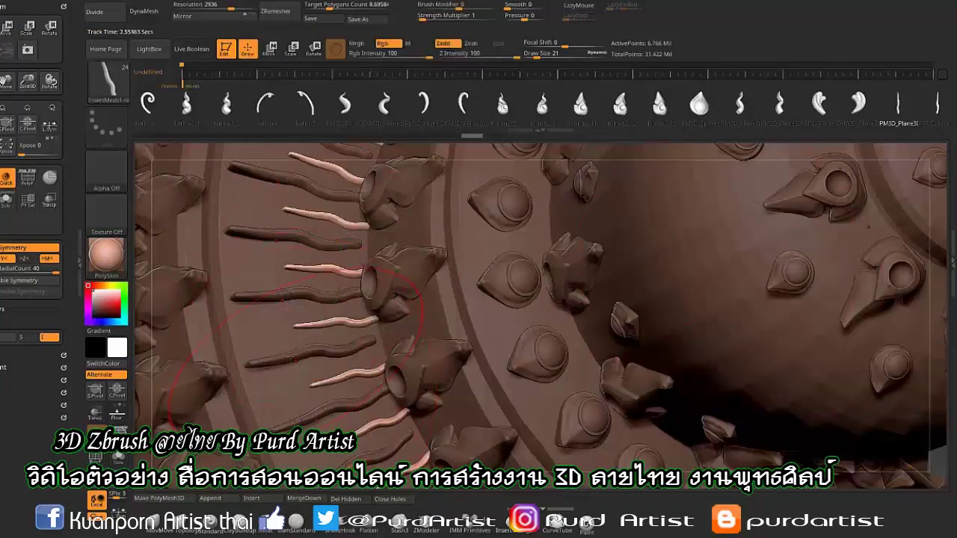
{"action": "left_click", "coordinate": [291, 333], "text": "ctrl+shift"}
{"action": "left_click", "coordinate": [288, 330], "text": "ctrl+shift"}
{"action": "left_click", "coordinate": [288, 329], "text": "ctrl+shift"}
{"action": "key", "text": "f"}
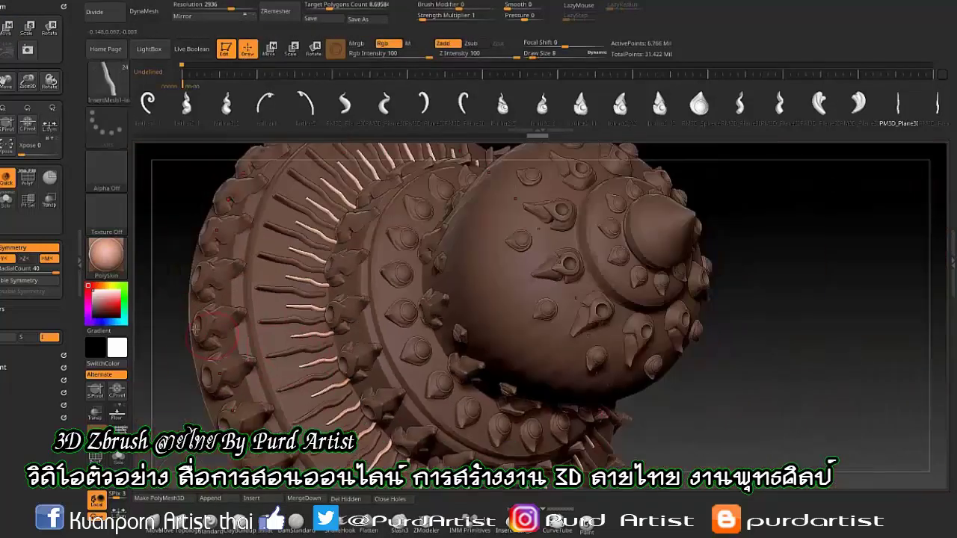
{"action": "left_click", "coordinate": [300, 350], "text": "ctrl+shift"}
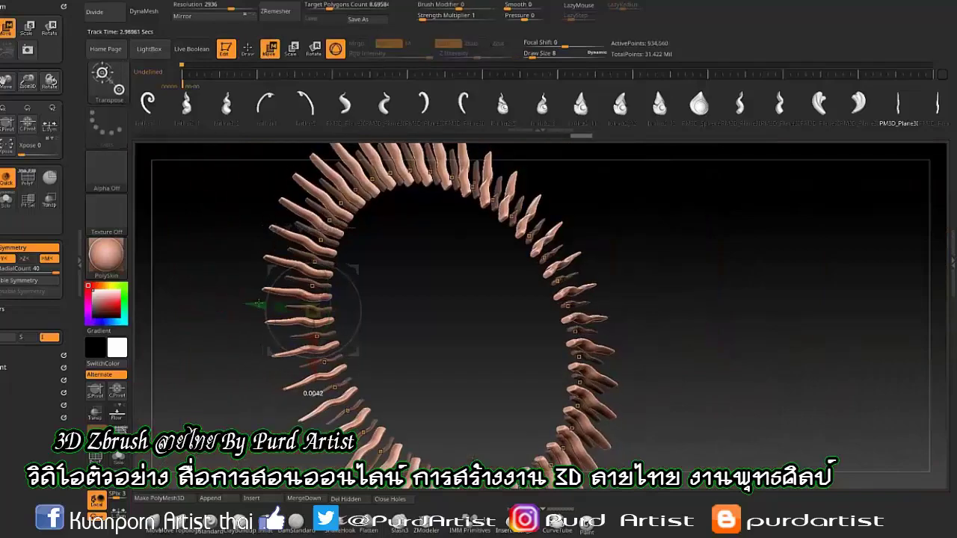
{"action": "mouse_move", "coordinate": [329, 247]}
{"action": "left_mouse_down"}
{"action": "mouse_move", "coordinate": [224, 289]}
{"action": "mouse_move", "coordinate": [254, 291]}
{"action": "mouse_move", "coordinate": [234, 273]}
{"action": "left_mouse_up"}
{"action": "key", "text": "q"}
{"action": "left_click", "coordinate": [227, 309], "text": "ctrl+shift"}
{"action": "mouse_move", "coordinate": [244, 382]}
{"action": "left_mouse_down"}
{"action": "mouse_move", "coordinate": [249, 305]}
{"action": "mouse_move", "coordinate": [358, 333]}
{"action": "mouse_move", "coordinate": [322, 258]}
{"action": "mouse_move", "coordinate": [700, 344]}
{"action": "mouse_move", "coordinate": [305, 342]}
{"action": "mouse_move", "coordinate": [54, 318]}
{"action": "left_mouse_up"}
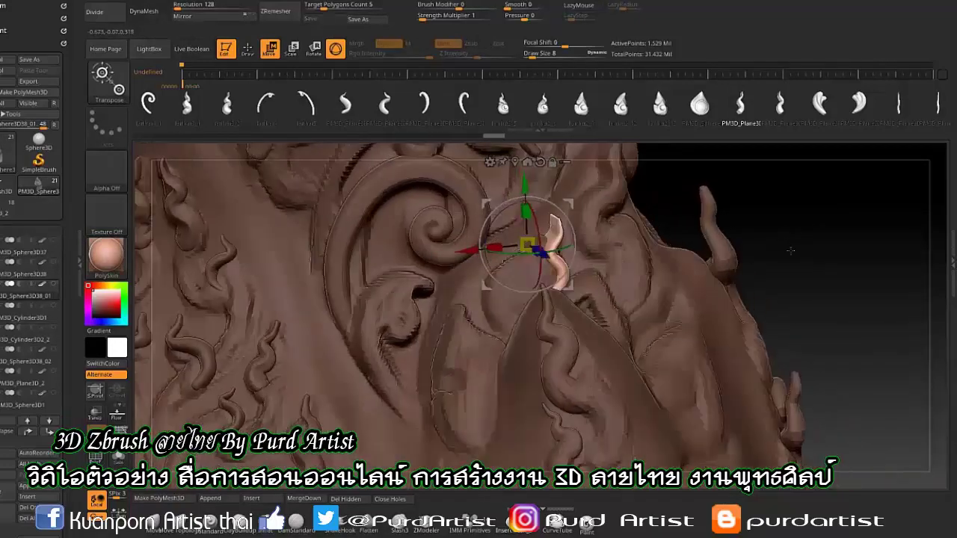
Load a different InsertMesh set and pick the curl-tendril insert brush
{"action": "left_click_drag", "start_coordinate": [755, 226], "coordinate": [548, 238]}
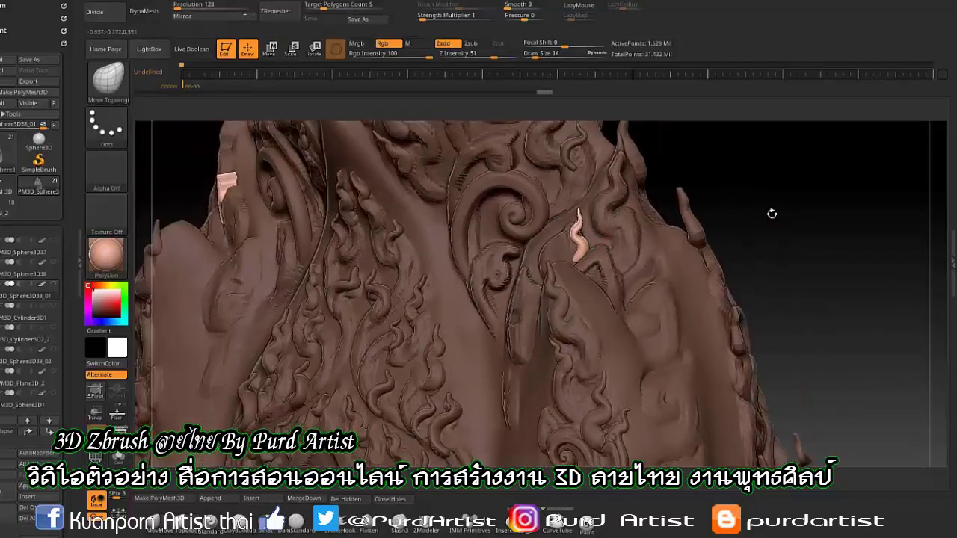
{"action": "key", "text": "b"}
{"action": "left_click", "coordinate": [204, 120]}
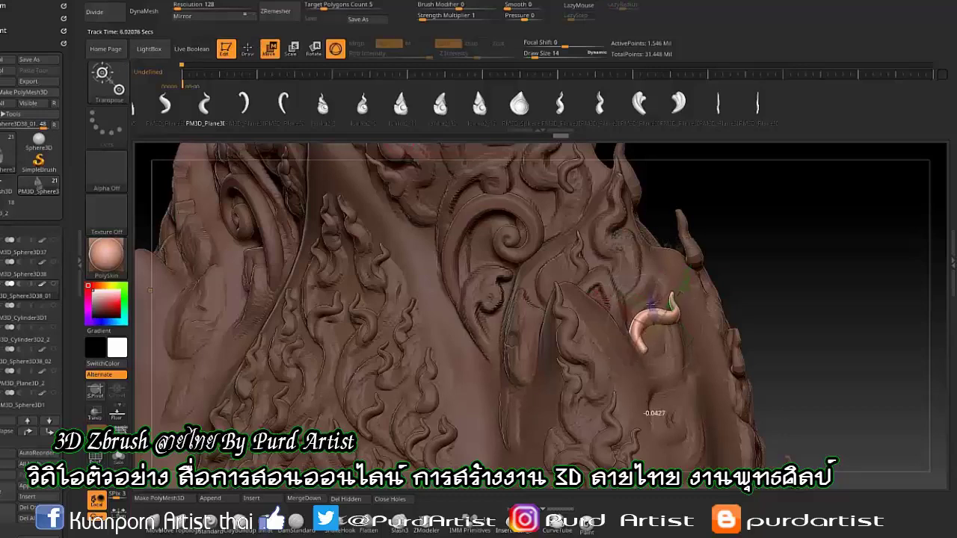
{"action": "mouse_move", "coordinate": [671, 300]}
{"action": "right_mouse_down"}
{"action": "mouse_move", "coordinate": [598, 297]}
{"action": "mouse_move", "coordinate": [357, 110]}
{"action": "right_mouse_up"}
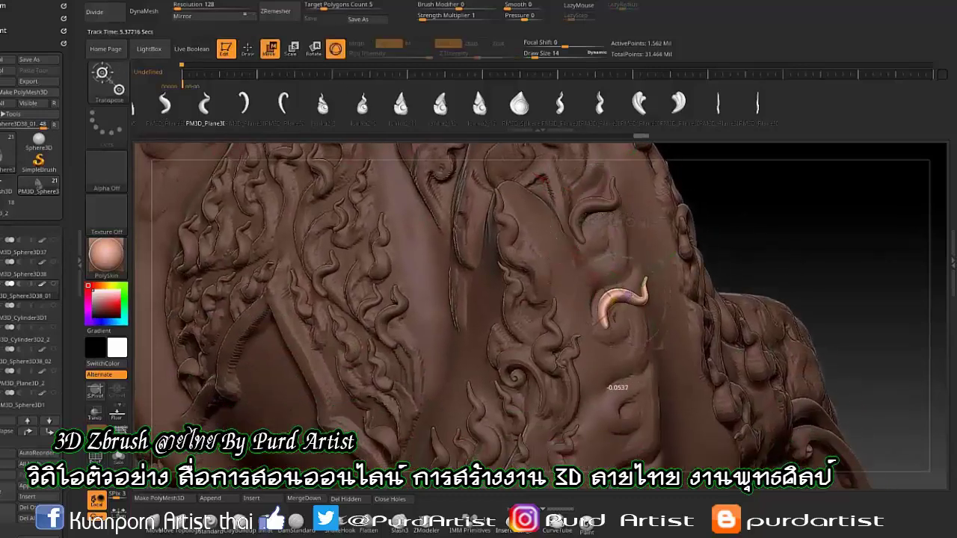
{"action": "mouse_move", "coordinate": [744, 234]}
{"action": "right_mouse_down"}
{"action": "mouse_move", "coordinate": [598, 300]}
{"action": "mouse_move", "coordinate": [676, 319]}
{"action": "right_mouse_up"}
{"action": "key", "text": "q"}
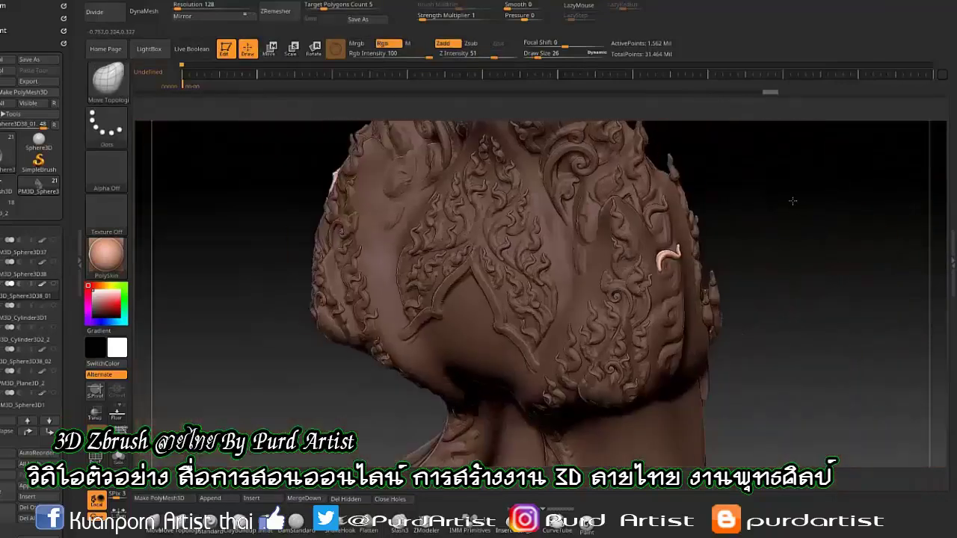
{"action": "key", "text": "b"}
{"action": "key", "text": "i"}
{"action": "key", "text": "m"}
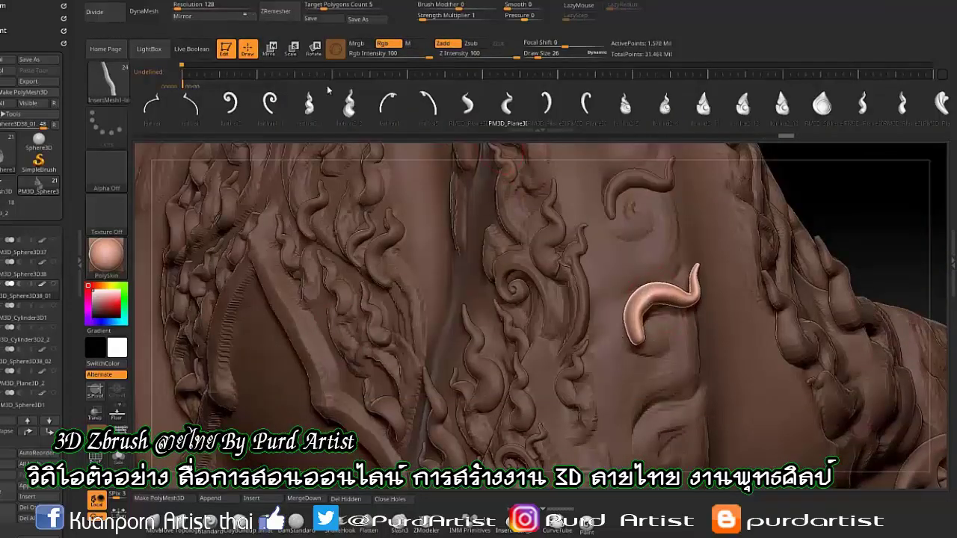
Insert a curl tendril on the side of the sculpt and adjust its placement
{"action": "left_click_drag", "start_coordinate": [662, 303], "coordinate": [662, 303]}
{"action": "key", "text": "b"}
{"action": "key", "text": "m"}
{"action": "key", "text": "t"}
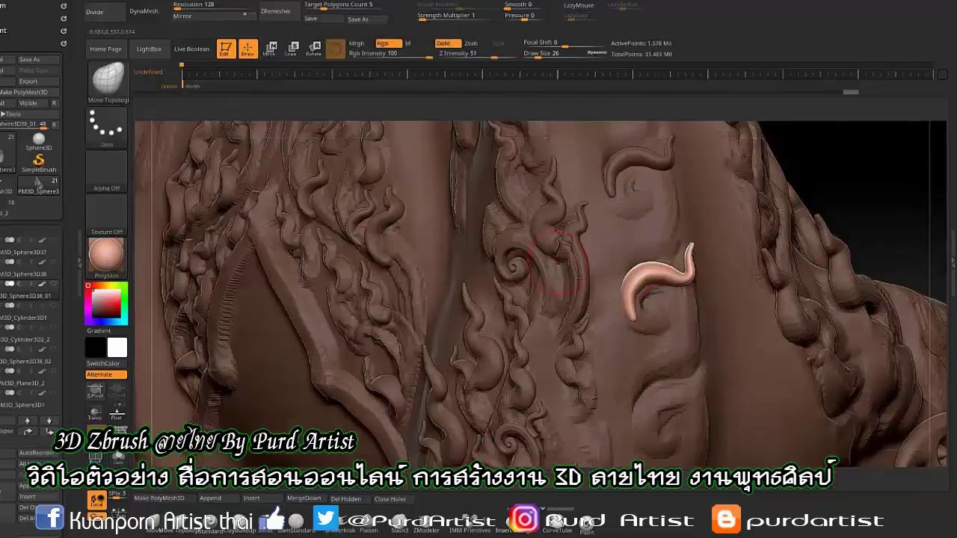
{"action": "right_click_drag", "start_coordinate": [819, 240], "coordinate": [524, 225]}
{"action": "key", "text": "b"}
{"action": "key", "text": "i"}
{"action": "key", "text": "m"}
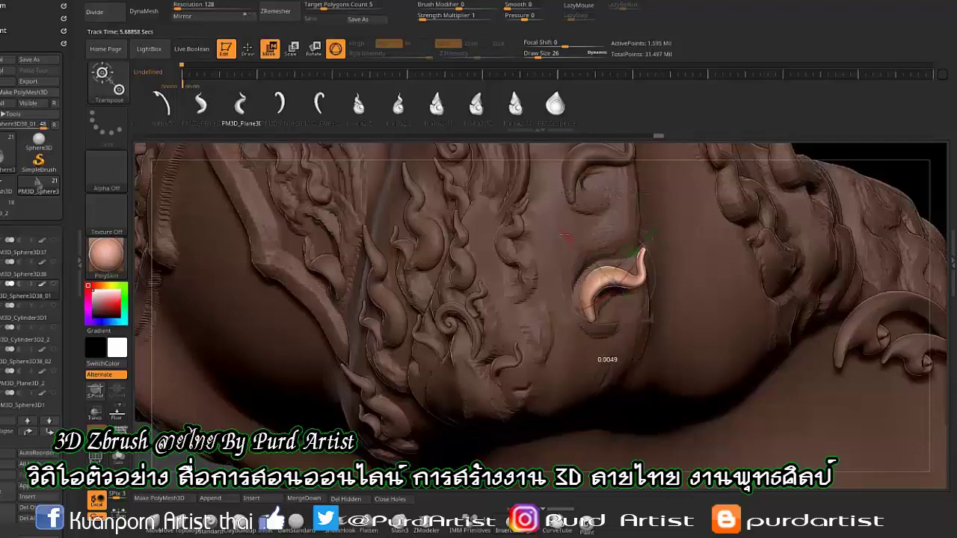
{"action": "key", "text": "b"}
{"action": "key", "text": "m"}
{"action": "key", "text": "t"}
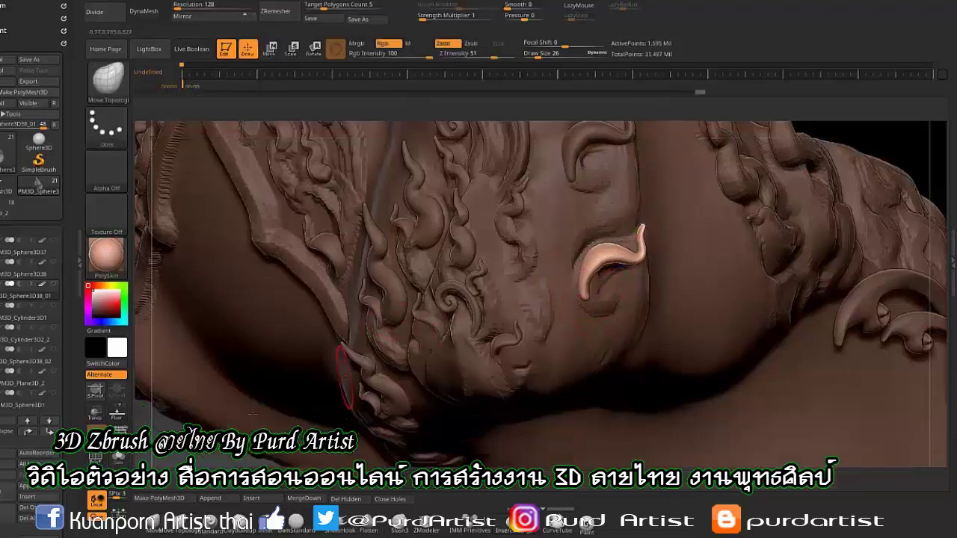
Frame the whole model and turn to the ornamented front, ready for the jewel insert
{"action": "right_click_drag", "start_coordinate": [344, 378], "coordinate": [596, 271]}
{"action": "key", "text": "f"}
{"action": "mouse_move", "coordinate": [400, 305]}
{"action": "right_mouse_down"}
{"action": "mouse_move", "coordinate": [524, 285]}
{"action": "mouse_move", "coordinate": [776, 266]}
{"action": "mouse_move", "coordinate": [726, 239]}
{"action": "mouse_move", "coordinate": [424, 225]}
{"action": "right_mouse_up"}
{"action": "key", "text": "b"}
{"action": "key", "text": "i"}
{"action": "key", "text": "m"}
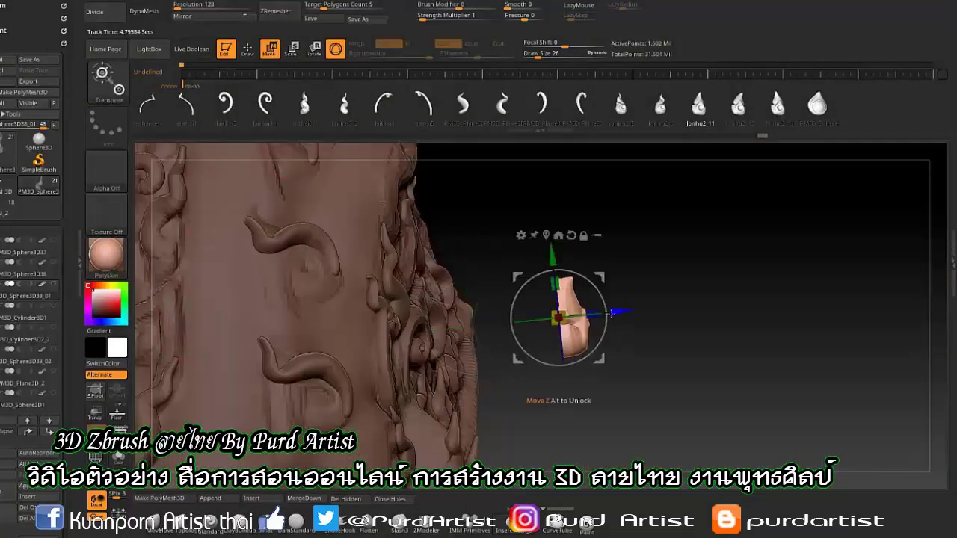
Mask the jewel-base piece and shift it into place with the Move gizmo
{"action": "left_click", "coordinate": [248, 49]}
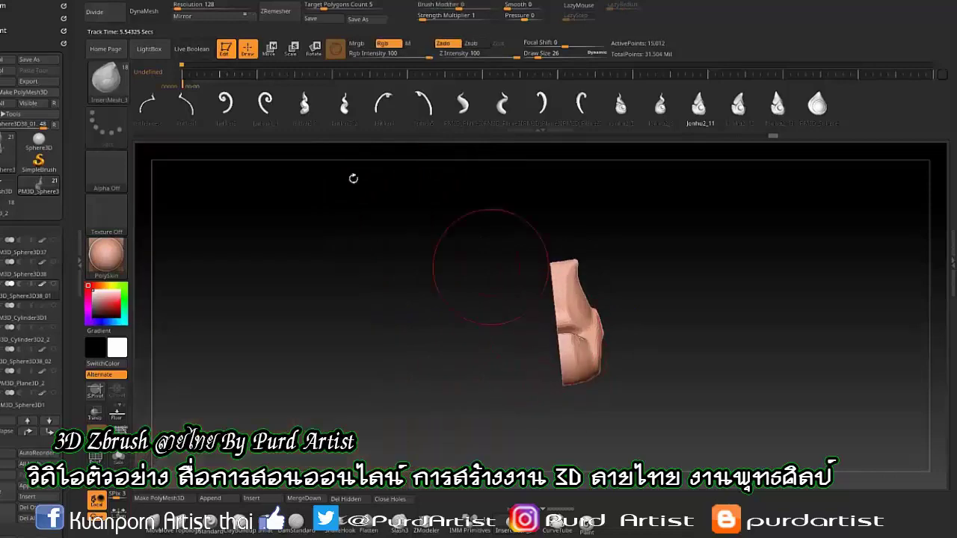
{"action": "key", "text": "ctrl"}
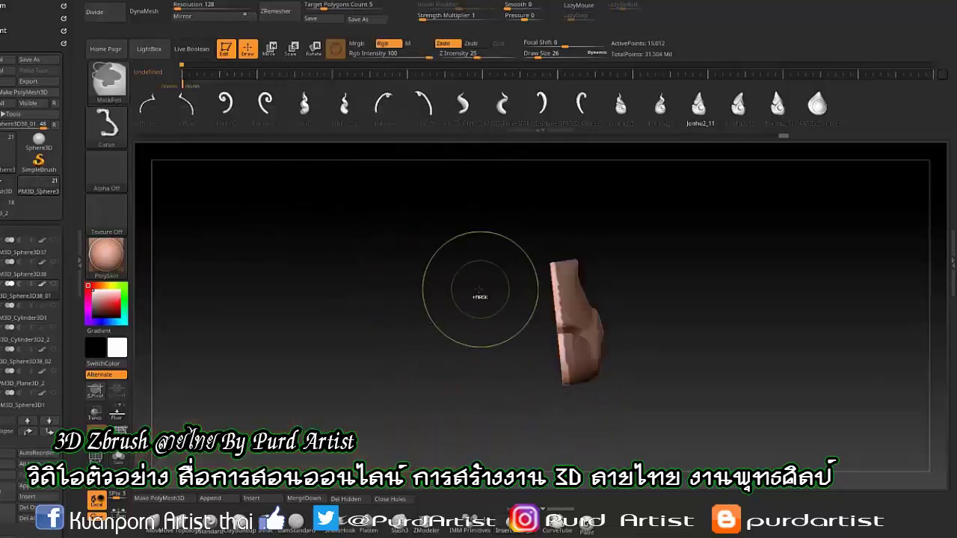
{"action": "key", "text": "w"}
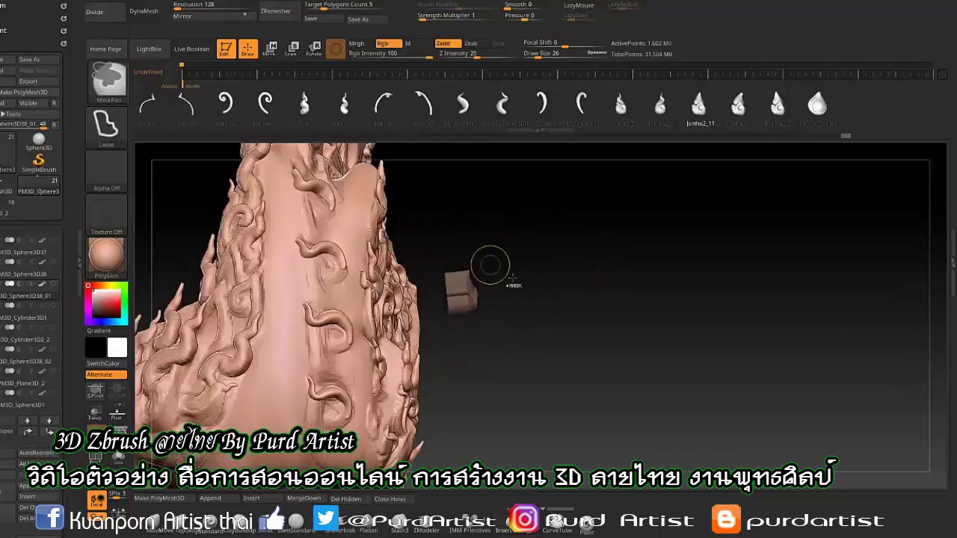
{"action": "key", "text": "w"}
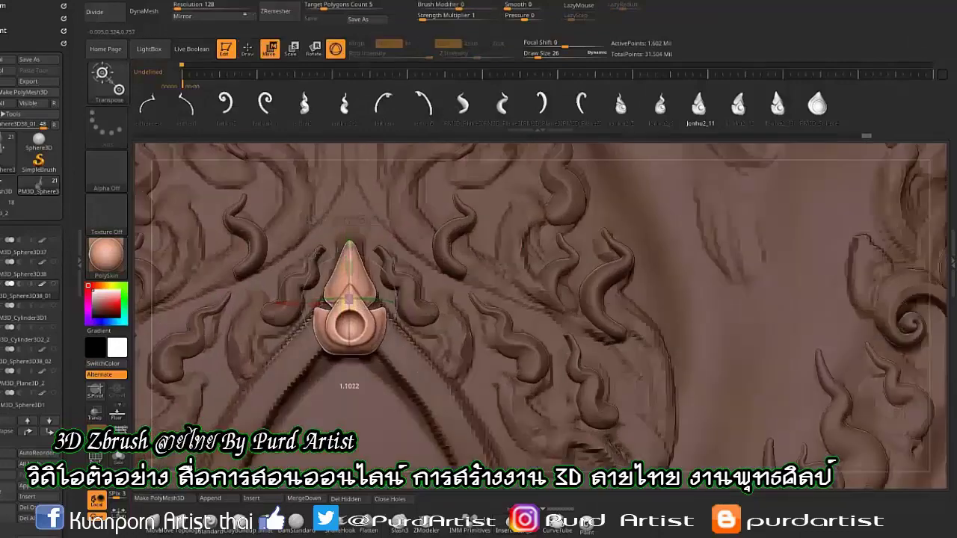
{"action": "left_click_drag", "start_coordinate": [178, 285], "coordinate": [411, 279]}
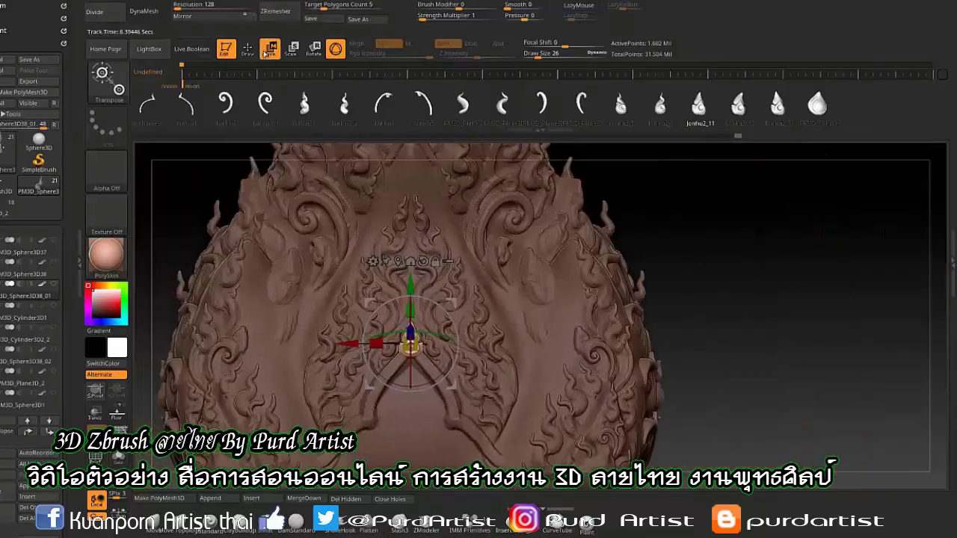
{"action": "key", "text": "q"}
Nudge the small piece again from an upright angle, then frame the whole ornament
{"action": "mouse_move", "coordinate": [222, 207]}
{"action": "left_mouse_down"}
{"action": "mouse_move", "coordinate": [205, 284]}
{"action": "mouse_move", "coordinate": [250, 306]}
{"action": "mouse_move", "coordinate": [197, 340]}
{"action": "mouse_move", "coordinate": [511, 236]}
{"action": "left_mouse_up"}
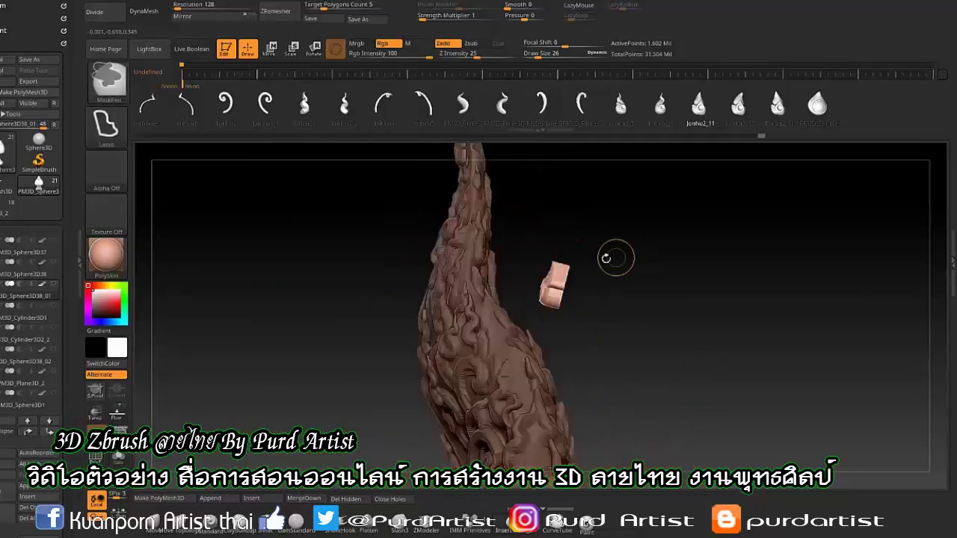
{"action": "mouse_move", "coordinate": [607, 258]}
{"action": "left_mouse_down"}
{"action": "mouse_move", "coordinate": [412, 194]}
{"action": "mouse_move", "coordinate": [444, 290]}
{"action": "left_mouse_up"}
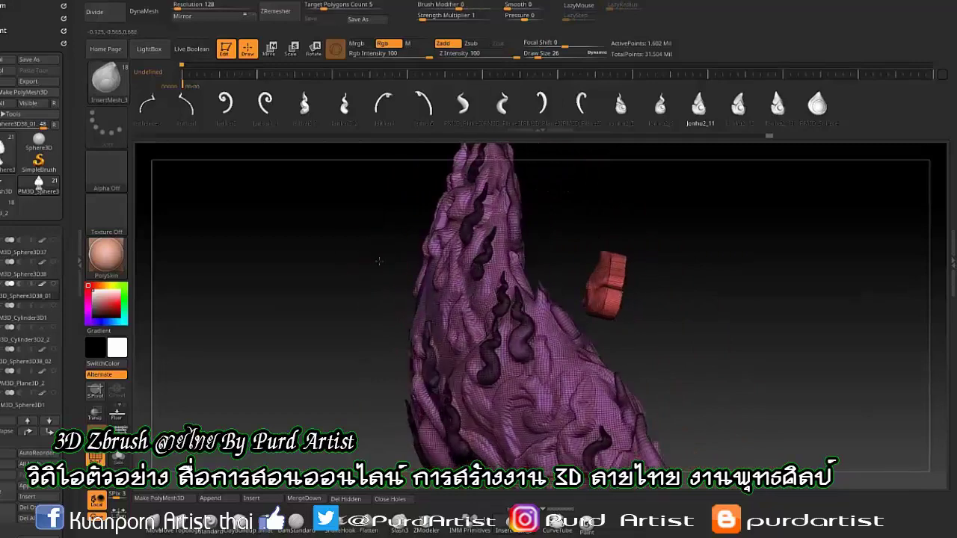
{"action": "left_click_drag", "start_coordinate": [379, 261], "coordinate": [344, 285]}
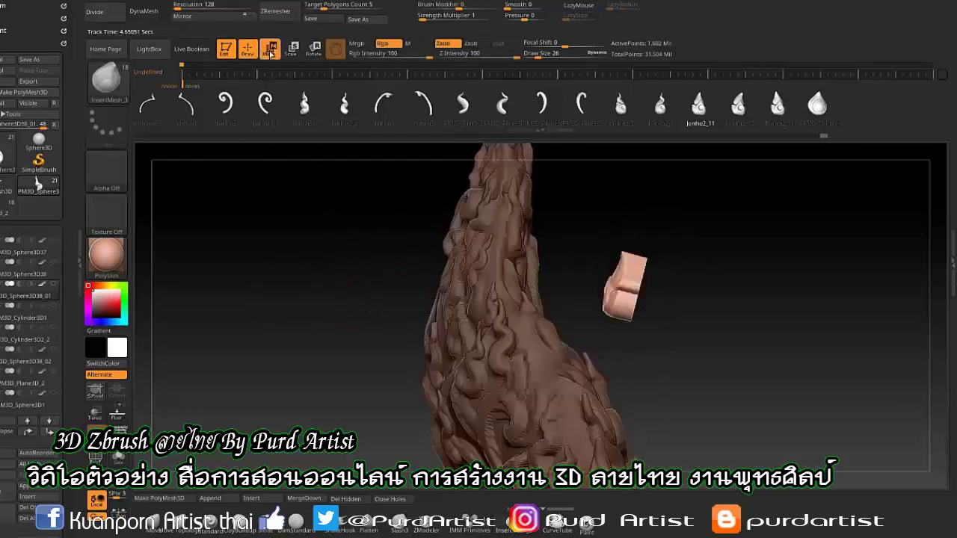
{"action": "key", "text": "w"}
{"action": "mouse_move", "coordinate": [406, 339]}
{"action": "left_mouse_down"}
{"action": "mouse_move", "coordinate": [572, 266]}
{"action": "mouse_move", "coordinate": [217, 244]}
{"action": "left_mouse_up"}
{"action": "key", "text": "q"}
{"action": "key", "text": "f"}
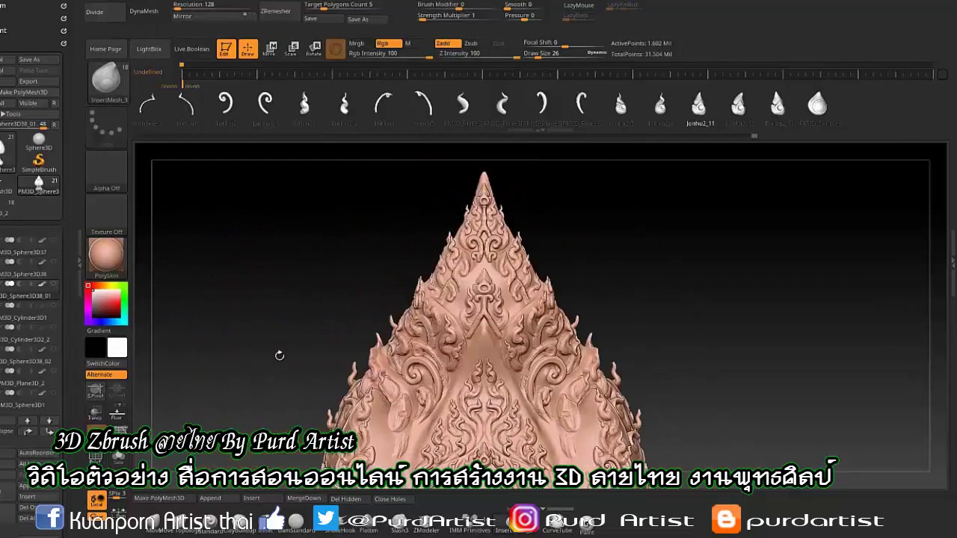
Select the V-shaped band subtool, hide the detail layer, then switch between PM3D_Sphere3D38 and PM3D_Sphere3D38_01
{"action": "left_click", "coordinate": [37, 274]}
{"action": "key", "text": "f"}
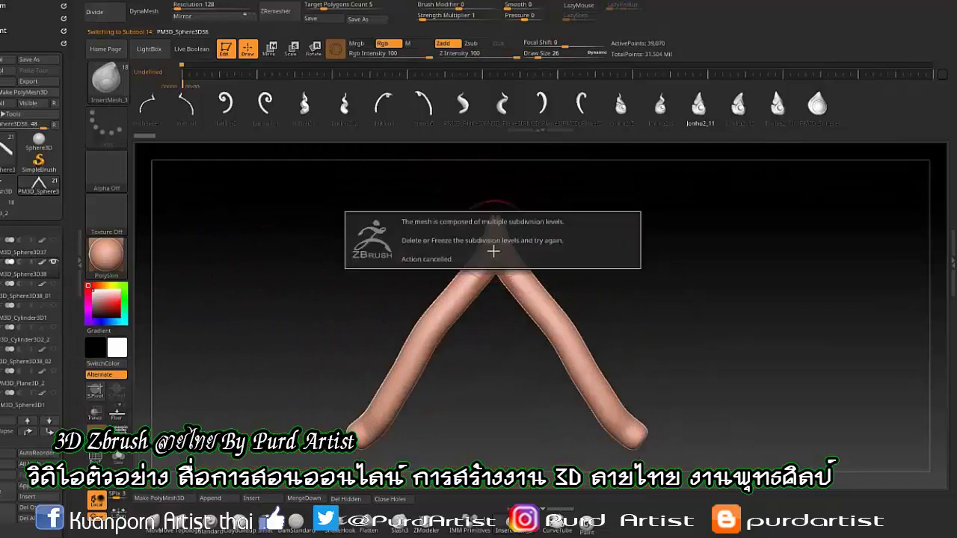
{"action": "left_click_drag", "start_coordinate": [396, 213], "coordinate": [367, 228]}
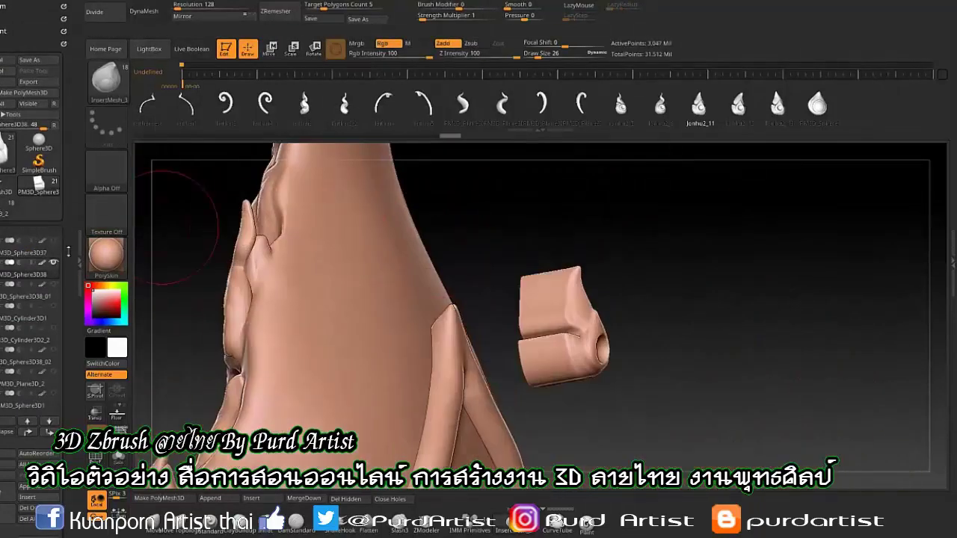
{"action": "left_click", "coordinate": [54, 285]}
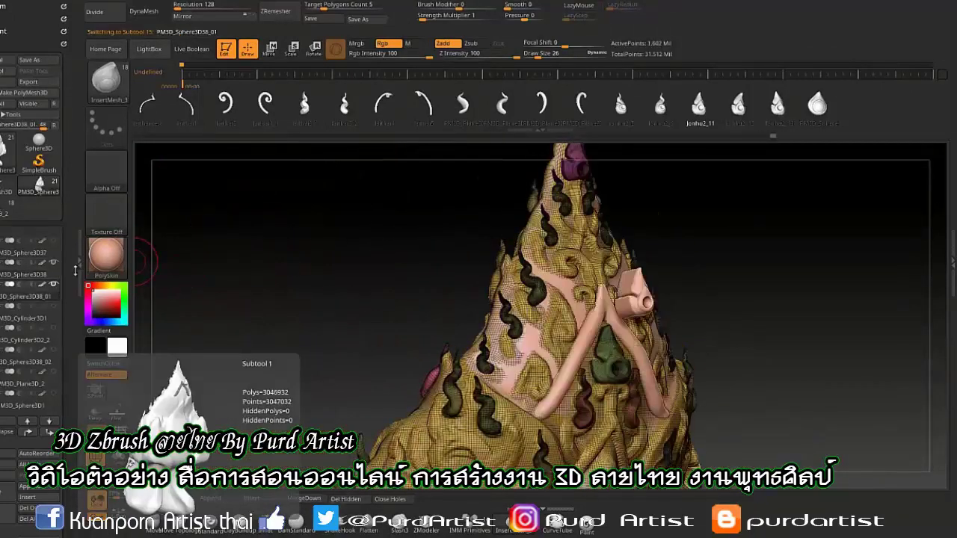
{"action": "left_click", "coordinate": [42, 286]}
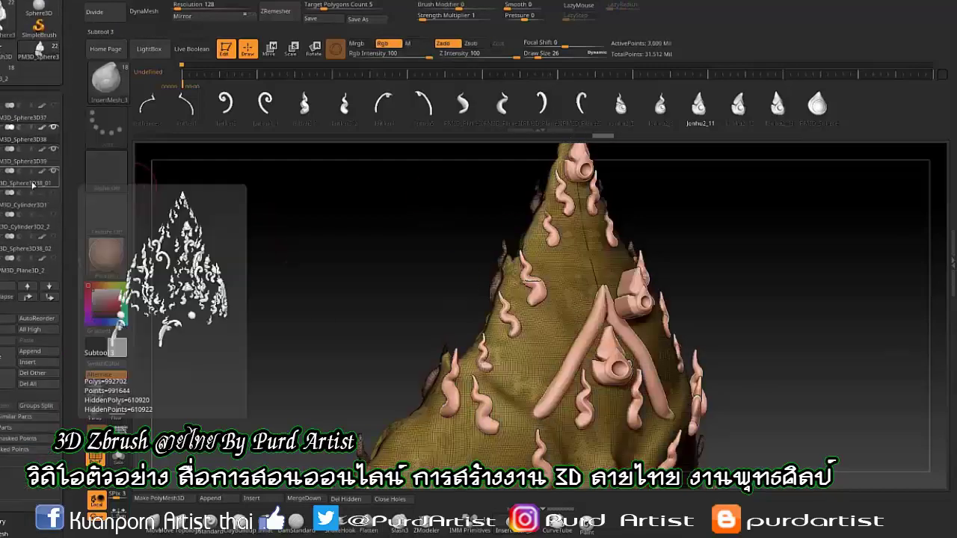
{"action": "left_click", "coordinate": [26, 297]}
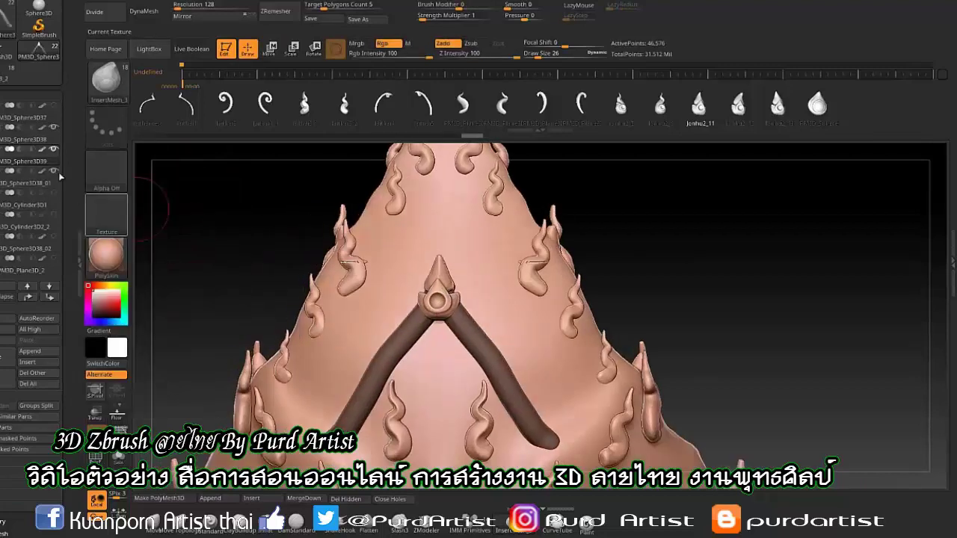
{"action": "scroll", "coordinate": [60, 177], "scroll_direction": "up", "scroll_amount": 3}
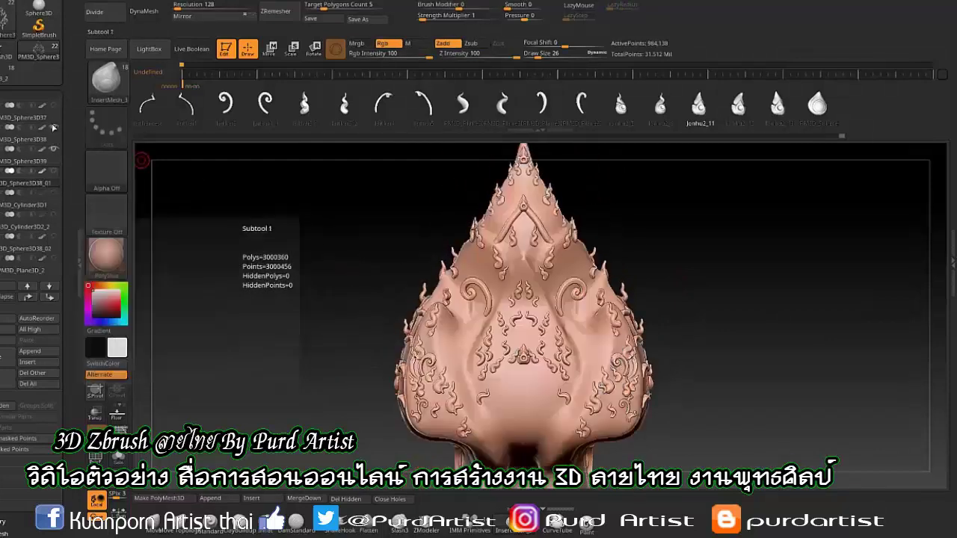
Hide the leaf body subtool so only the ornament pieces remain visible
{"action": "left_click", "coordinate": [53, 128]}
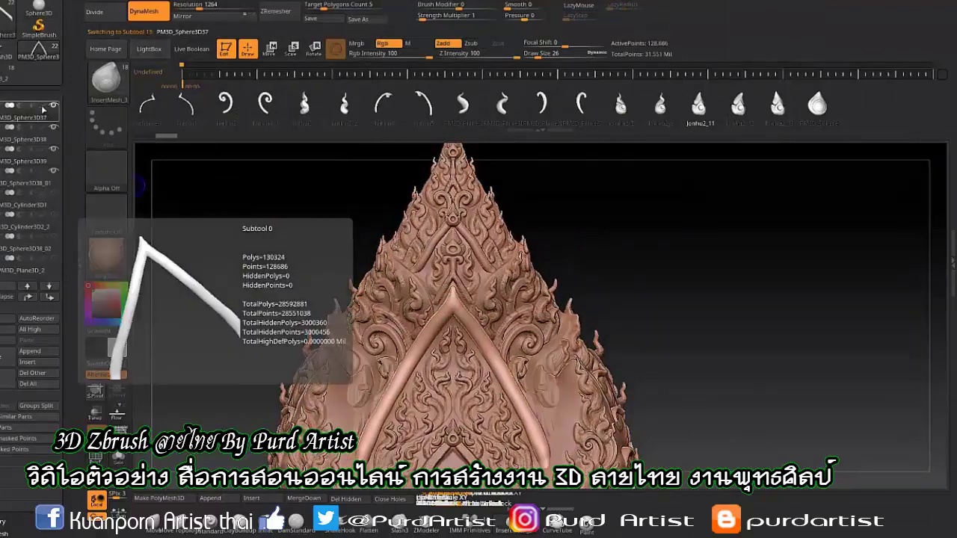
Trim the ends of the V-shaped band PM3D_Sphere3D37 with ClipCurve so they meet under the jewel joint
{"action": "left_click", "coordinate": [23, 118]}
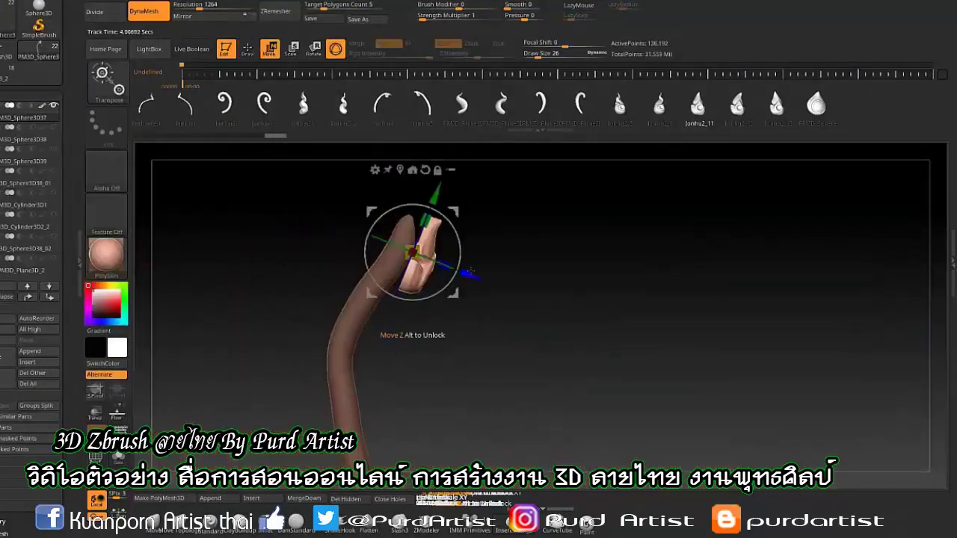
{"action": "left_click", "coordinate": [105, 76], "text": "ctrl+shift"}
{"action": "left_click", "coordinate": [247, 154]}
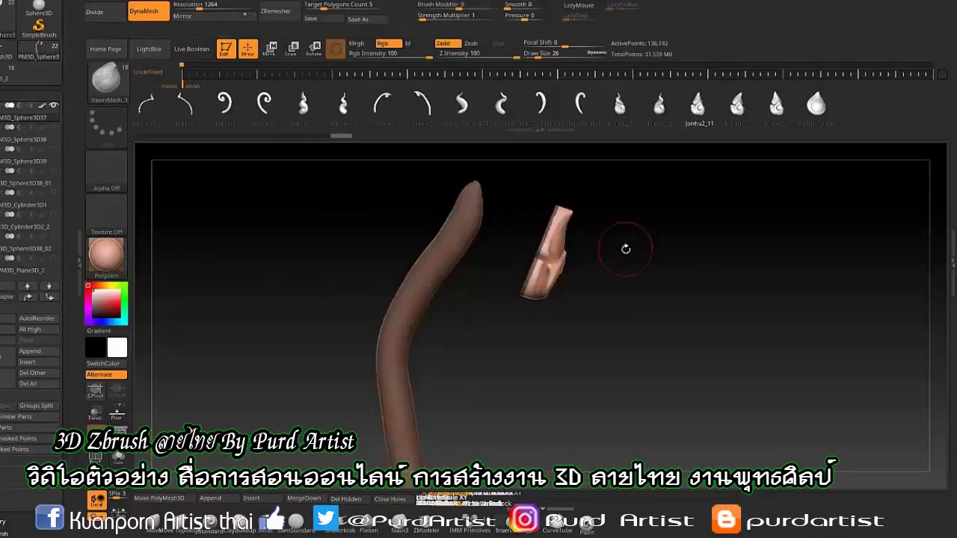
{"action": "key", "text": "ctrl"}
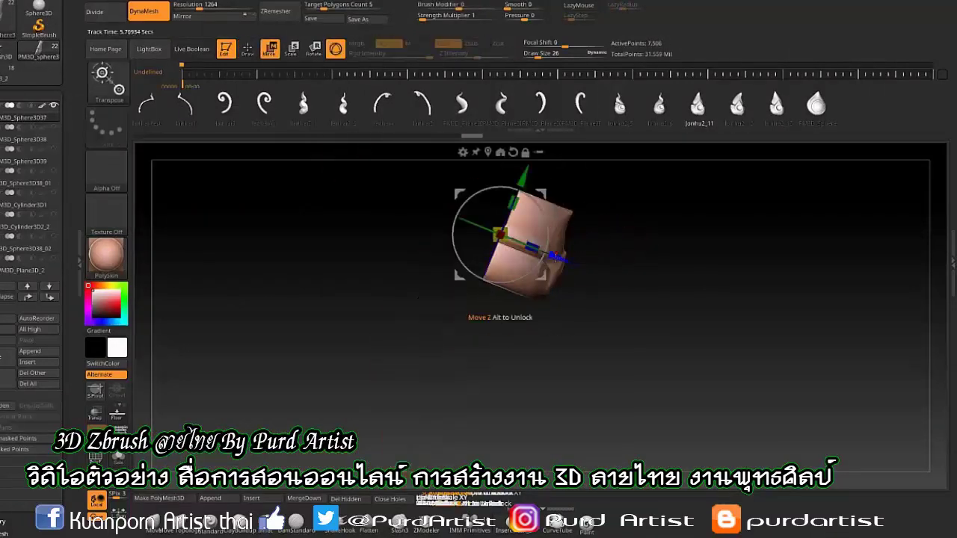
{"action": "left_click", "coordinate": [559, 273], "text": "alt"}
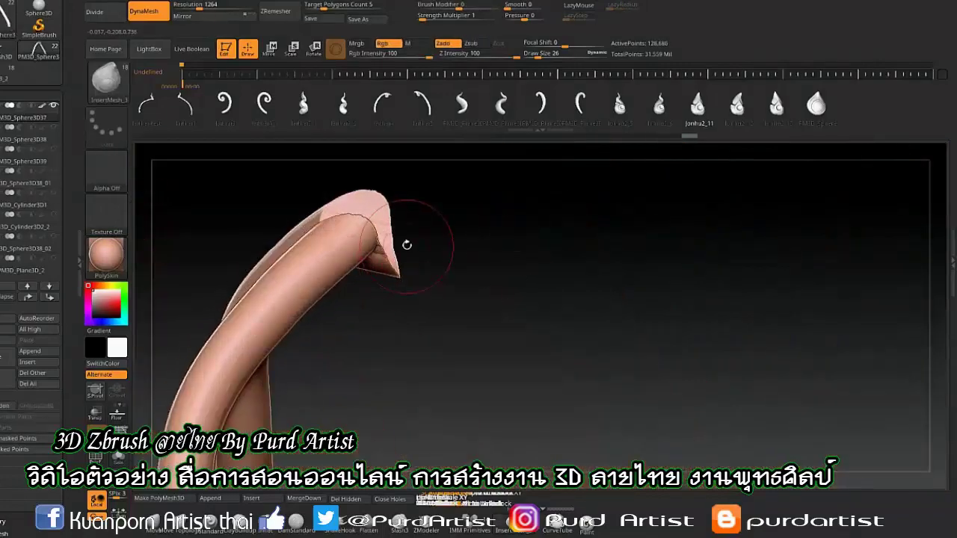
{"action": "left_click_drag", "start_coordinate": [357, 273], "coordinate": [295, 171]}
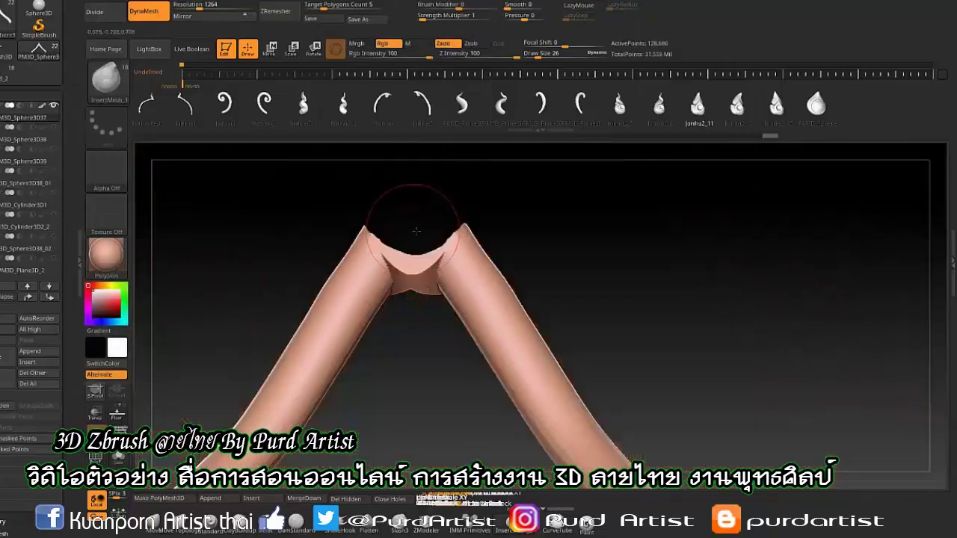
{"action": "mouse_move", "coordinate": [417, 231]}
{"action": "left_mouse_down"}
{"action": "mouse_move", "coordinate": [383, 267]}
{"action": "mouse_move", "coordinate": [398, 265]}
{"action": "left_mouse_up"}
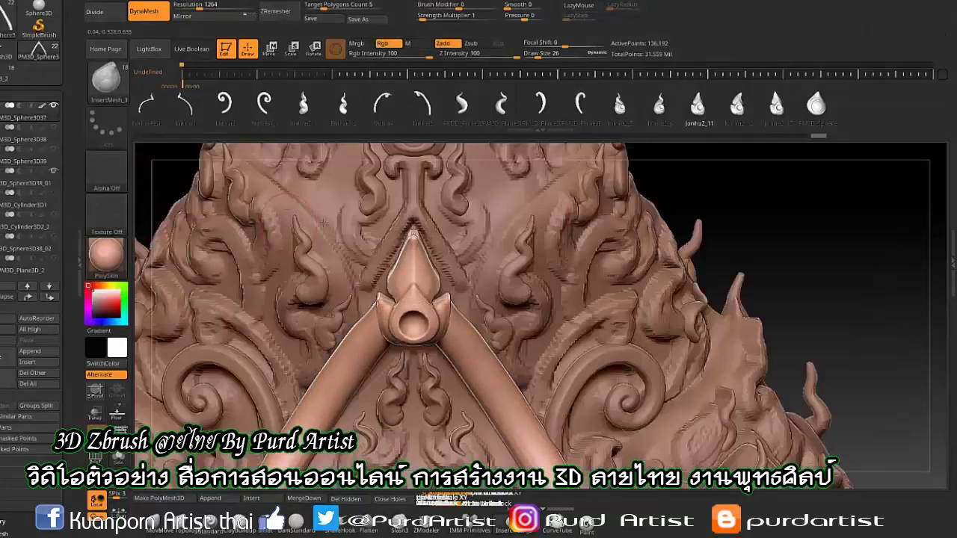
{"action": "left_click_drag", "start_coordinate": [42, 173], "coordinate": [312, 138]}
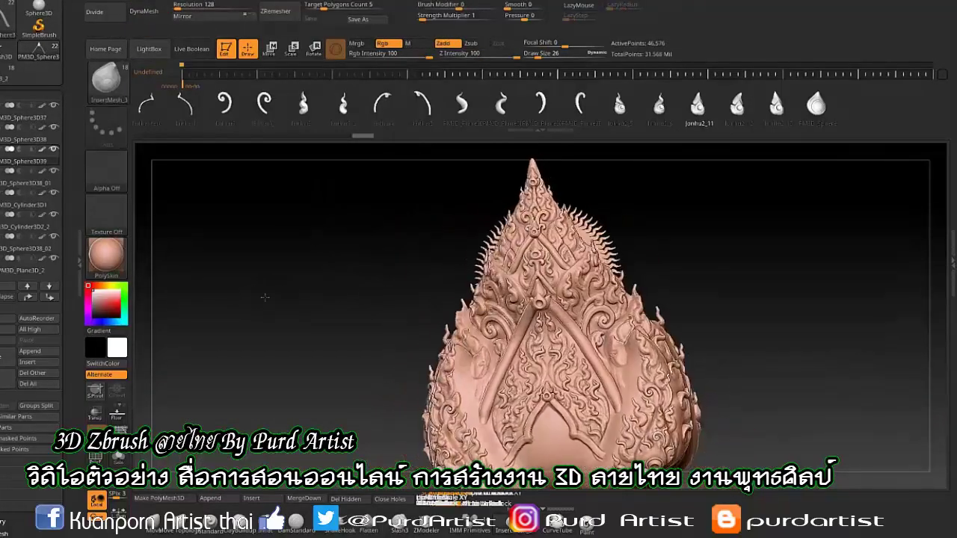
{"action": "left_click_drag", "start_coordinate": [265, 297], "coordinate": [285, 273]}
Save the ornament as the ZTool PM3D_Sphere3D_6-22-06-2561 and minimise ZBrush
{"action": "left_click", "coordinate": [324, 18]}
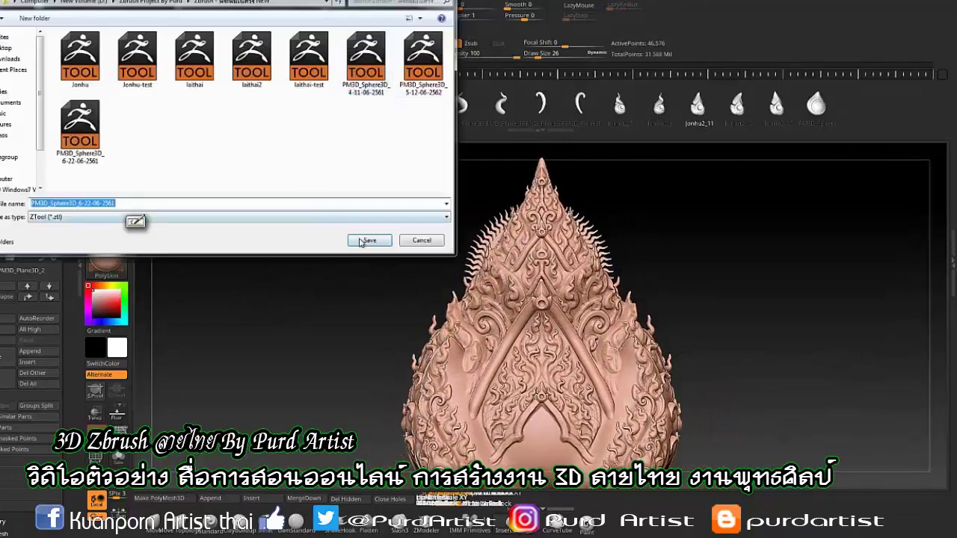
{"action": "left_click", "coordinate": [378, 239]}
{"action": "left_click", "coordinate": [853, 2]}
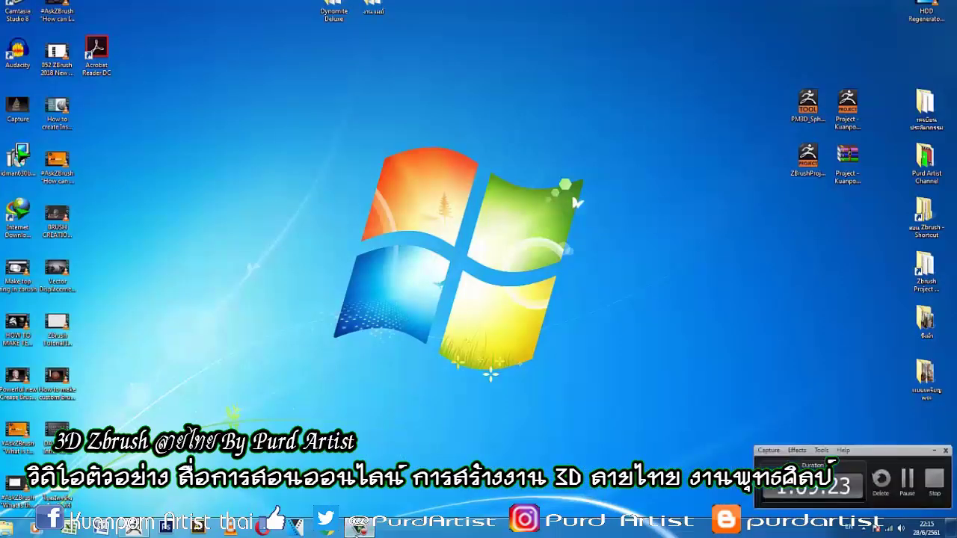